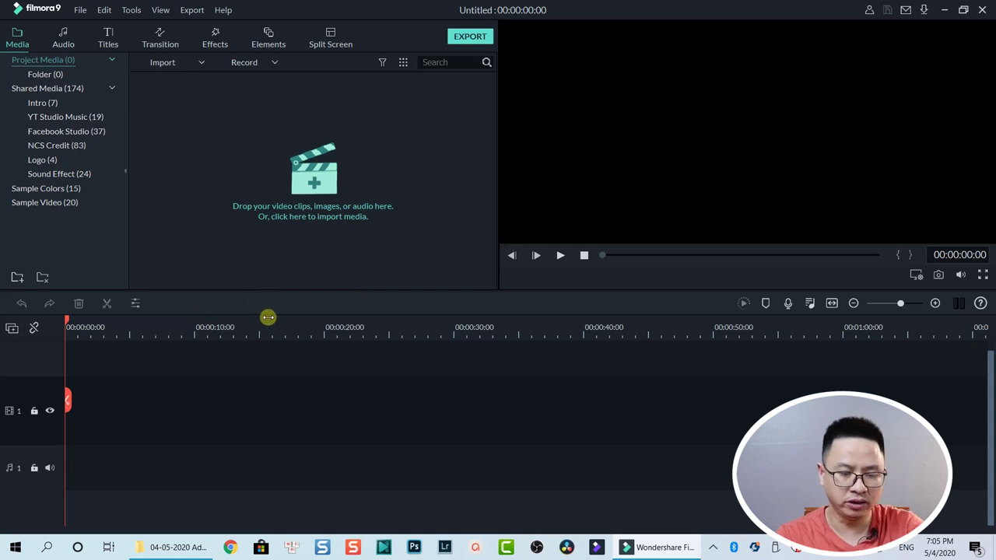
Step: Import MVI_6845.MP4 from its folder and place it at the start of video track 1, matching the project to 1920 x 1080 24fps
click(179, 547)
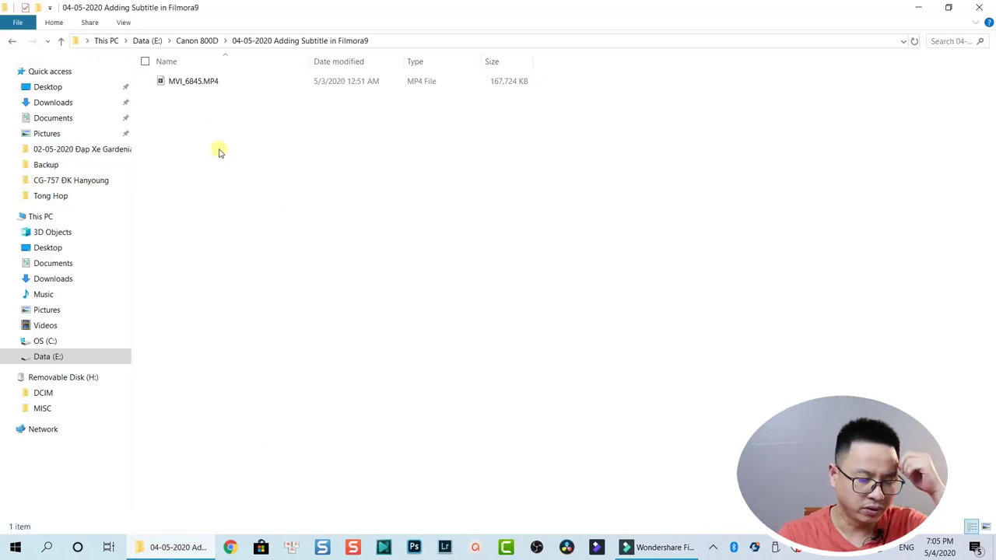
drag(190, 81, 264, 188)
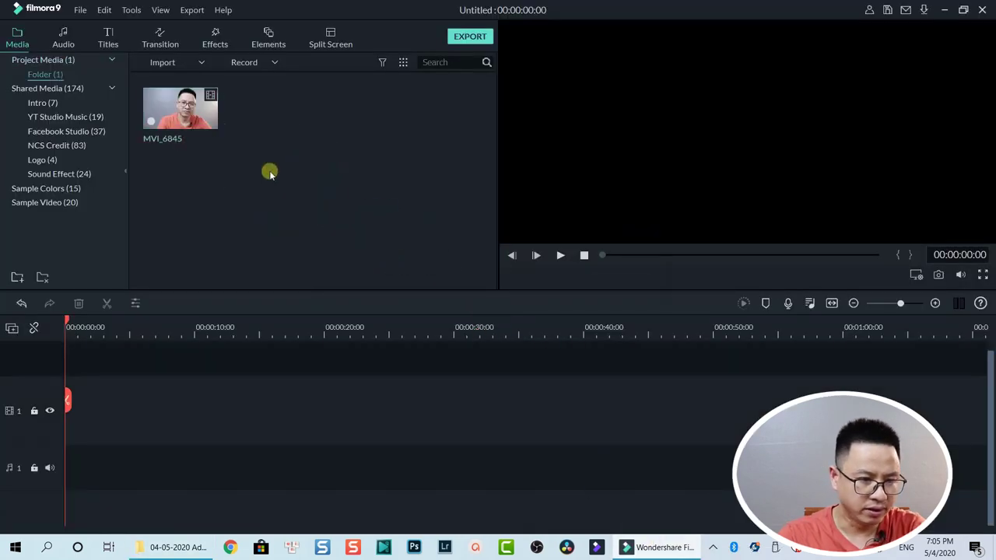
drag(204, 123, 69, 447)
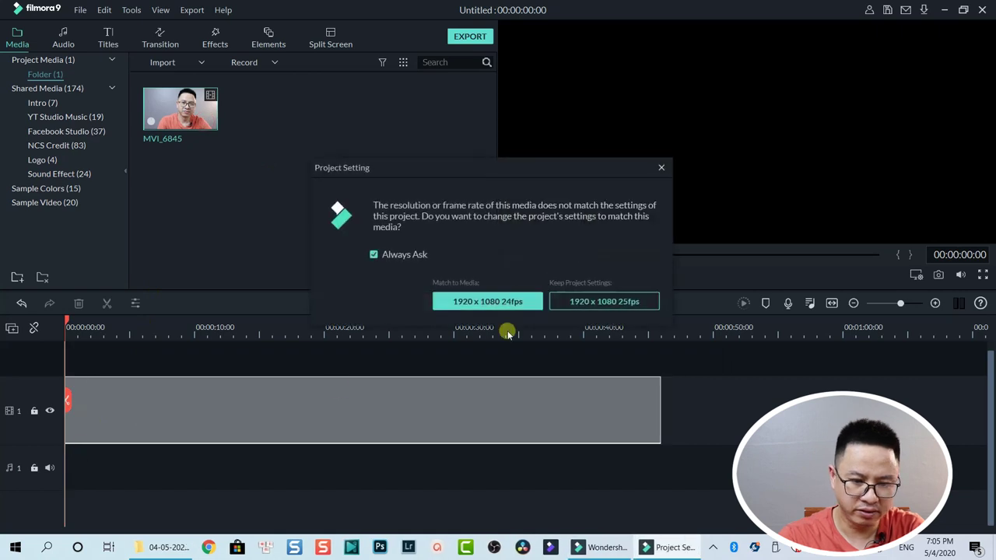
click(490, 301)
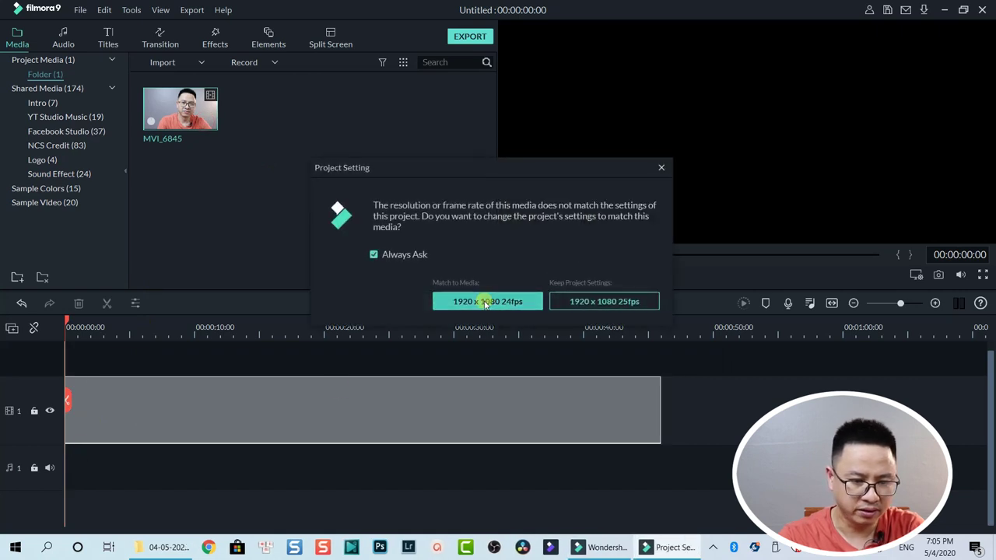
Step: Play the first few seconds of the MVI_6845 clip on the timeline
click(142, 361)
key(space)
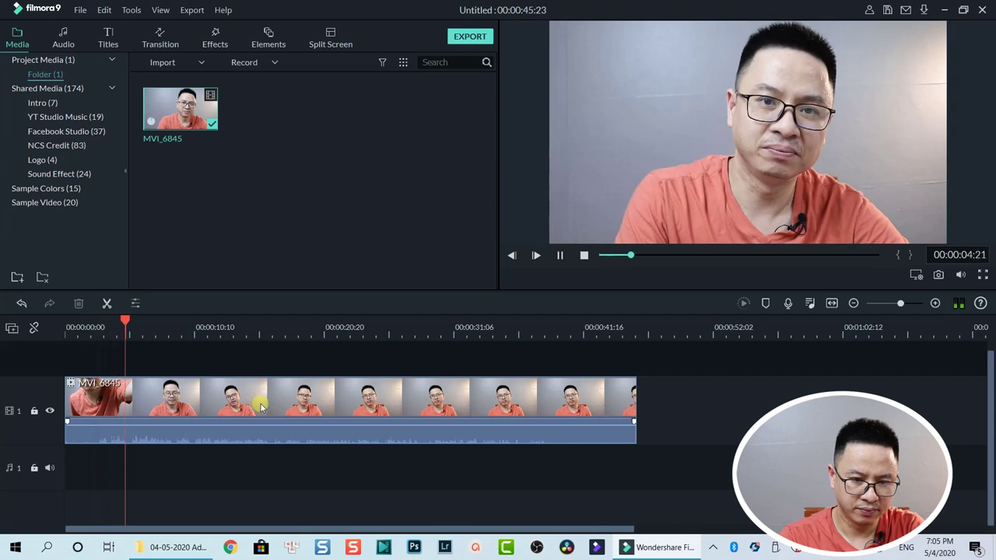
key(space)
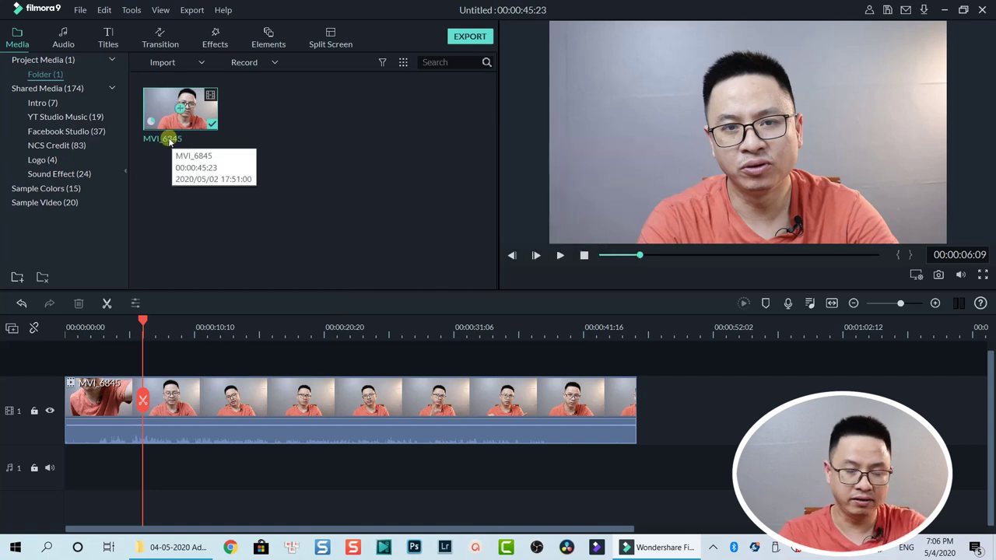
Step: Browse the included title templates in the Custom, Openers and Titles categories
click(109, 43)
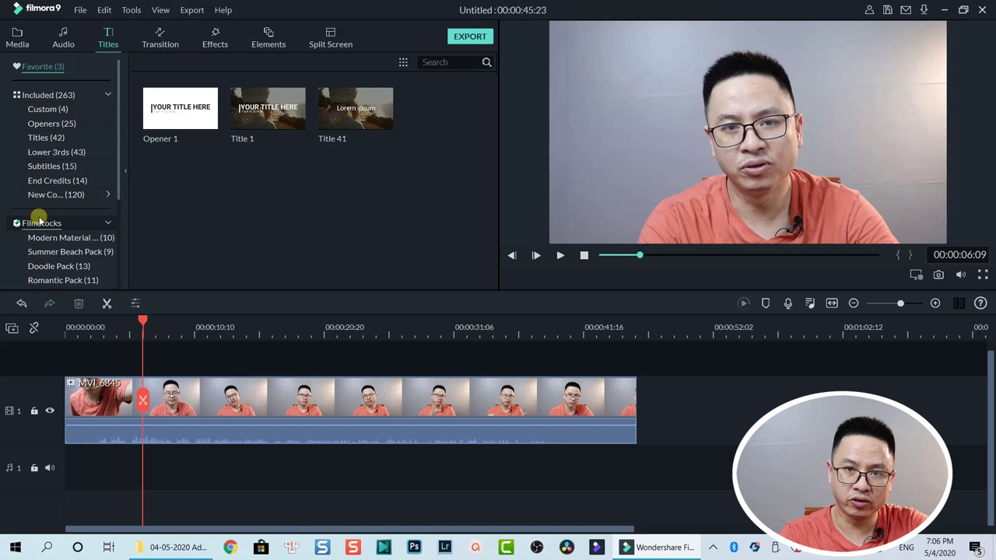
click(52, 96)
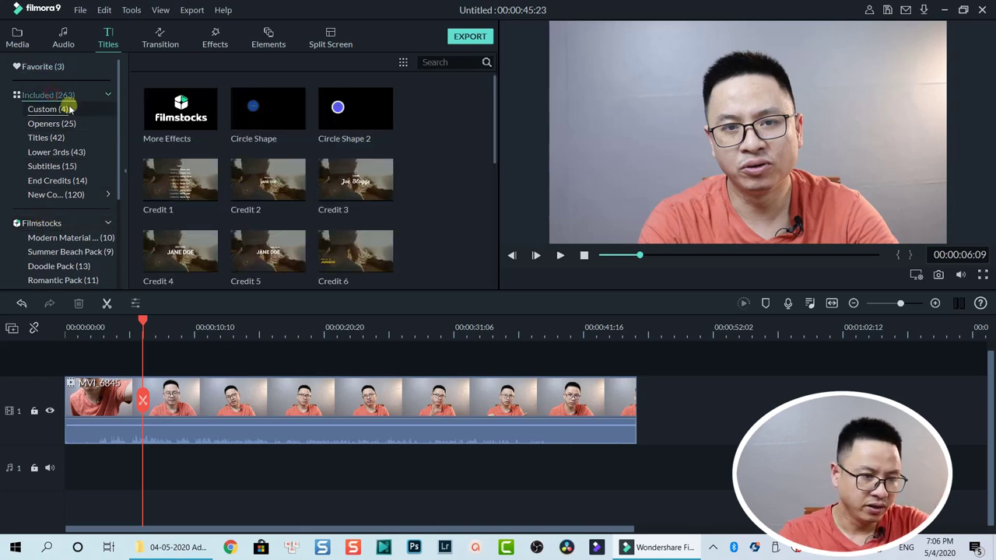
click(53, 108)
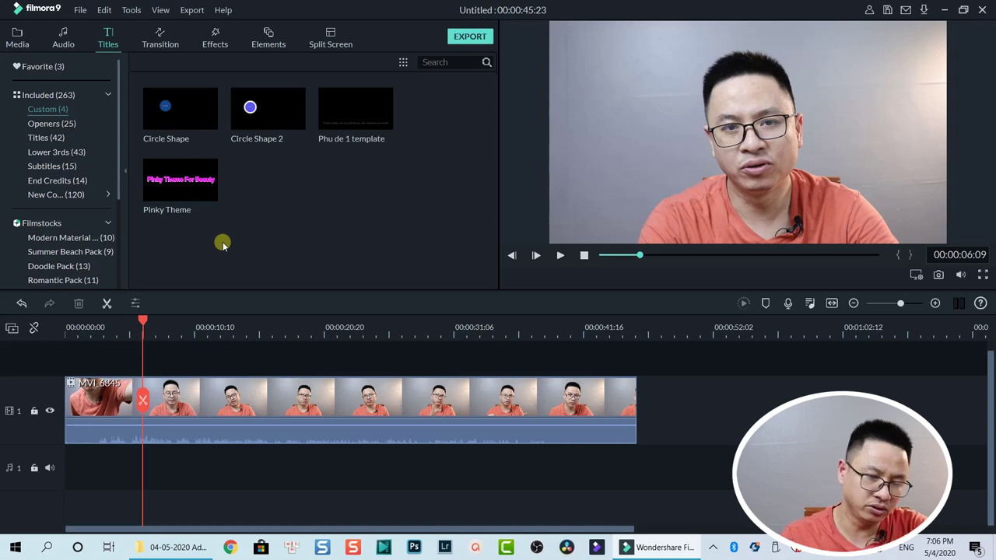
click(51, 123)
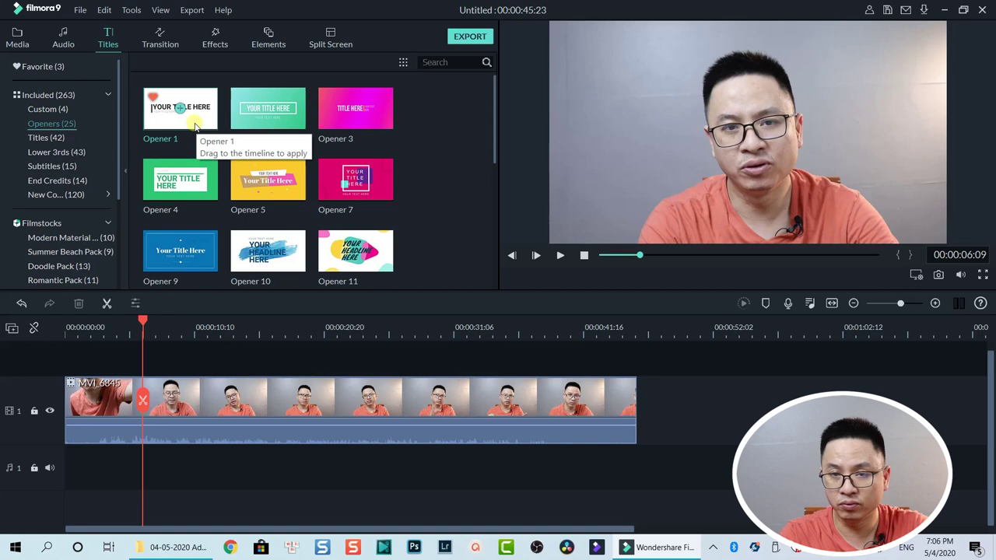
click(43, 138)
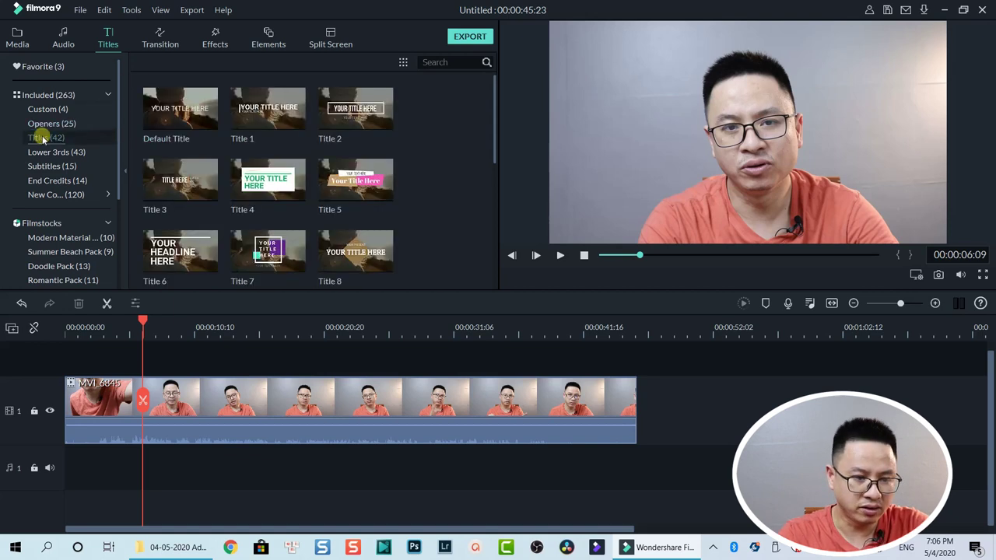
scroll(272, 175, down, 5)
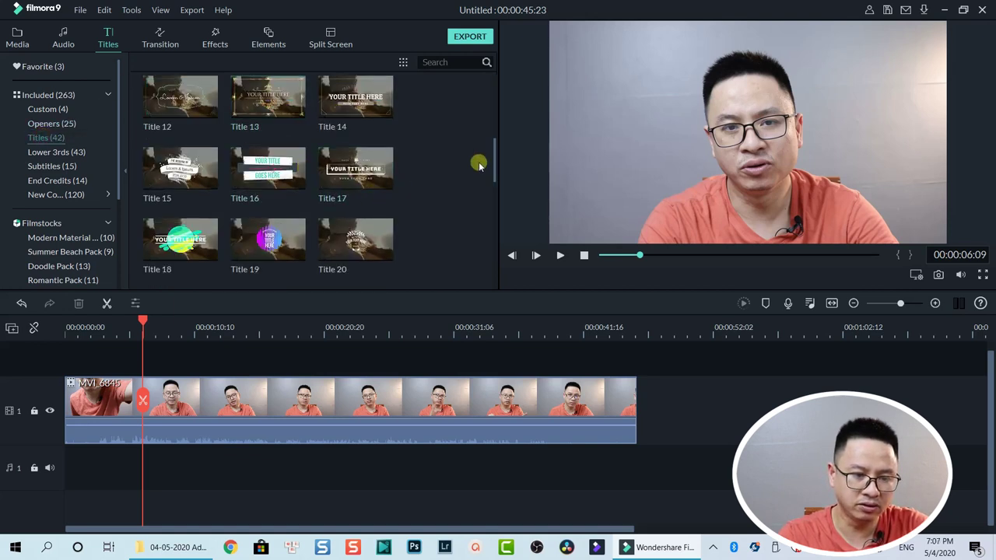
mouse_move(495, 156)
mouse_down()
mouse_move(482, 263)
mouse_move(491, 140)
mouse_up()
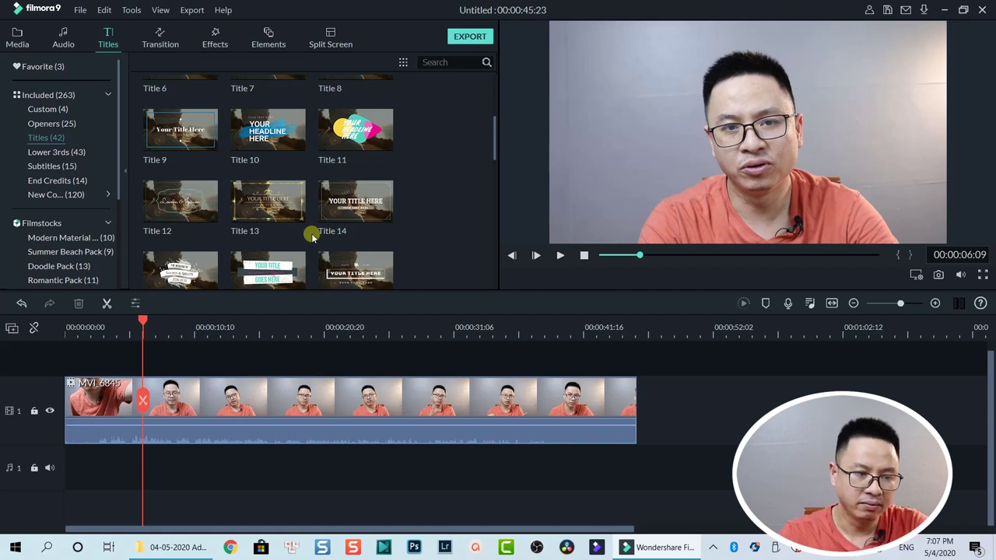
Step: Add the Subtitle 1 template on video track 2 above the clip, starting at about 00:00:02:19
click(52, 167)
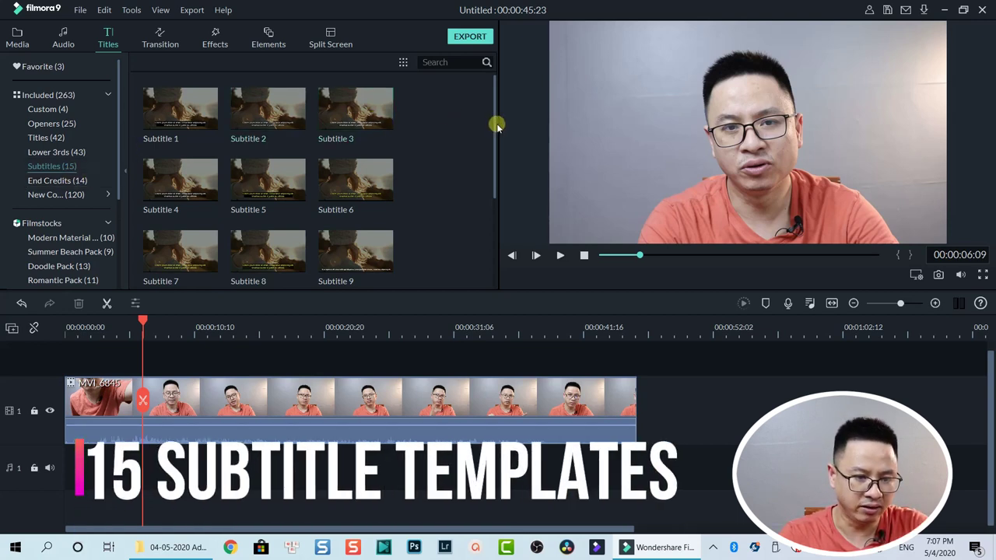
mouse_move(495, 127)
mouse_down()
mouse_move(484, 262)
mouse_move(491, 131)
mouse_up()
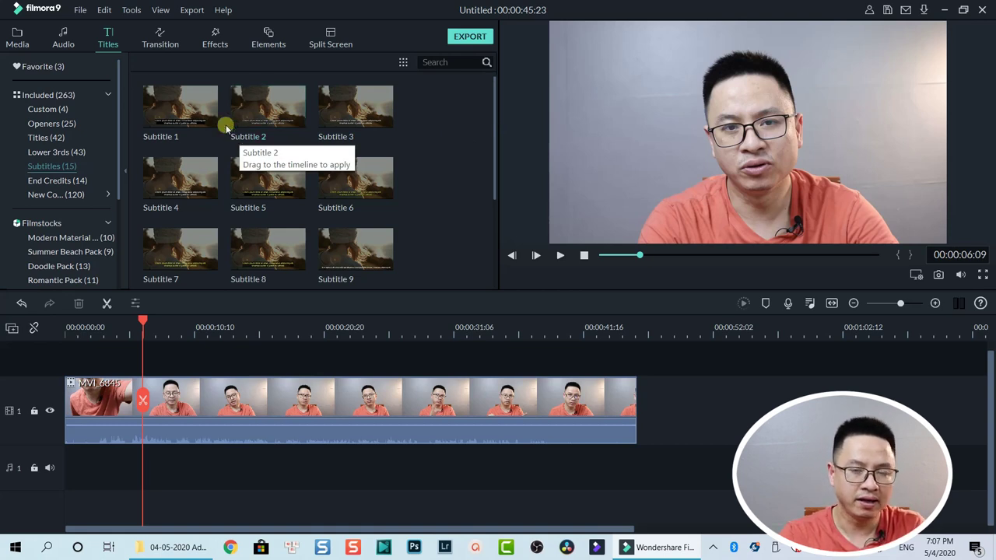
drag(191, 129, 101, 363)
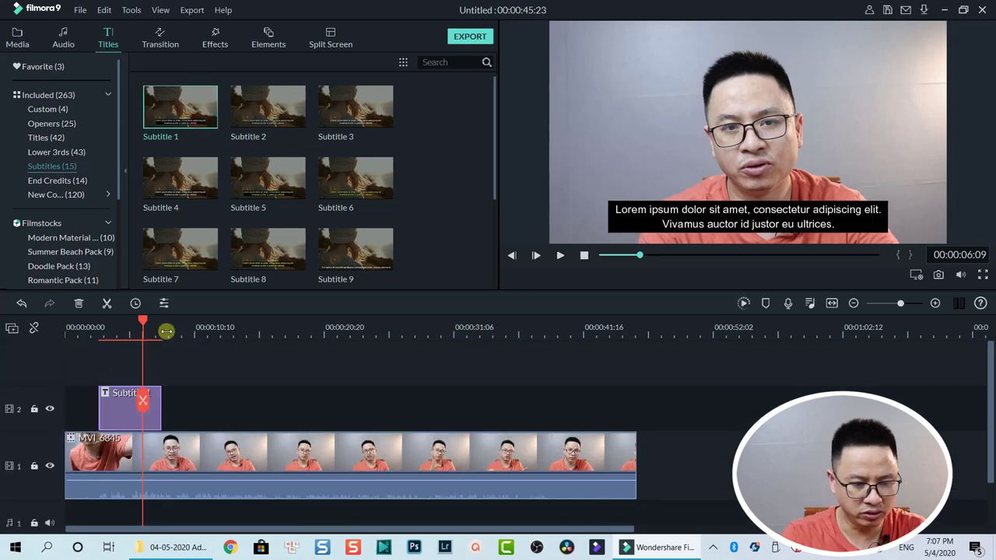
key(ctrl+equal)
drag(249, 533, 183, 532)
mouse_move(229, 482)
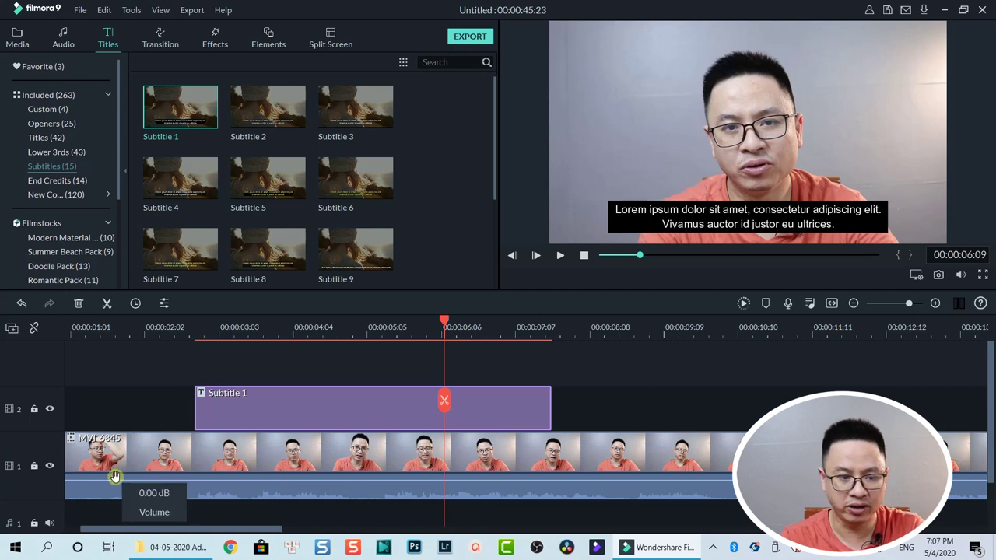
Step: Try the Big track height on the timeline tracks
right_click(35, 447)
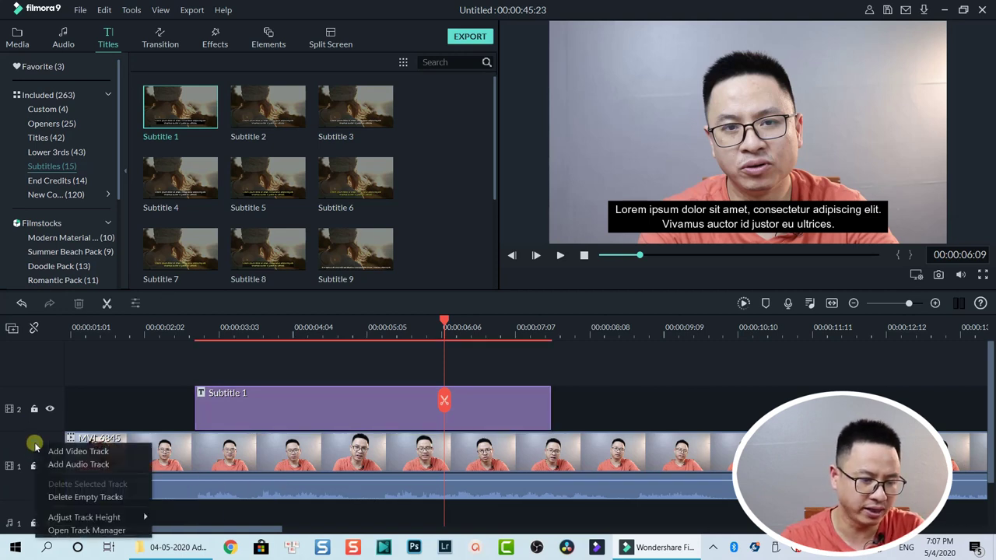
mouse_move(92, 517)
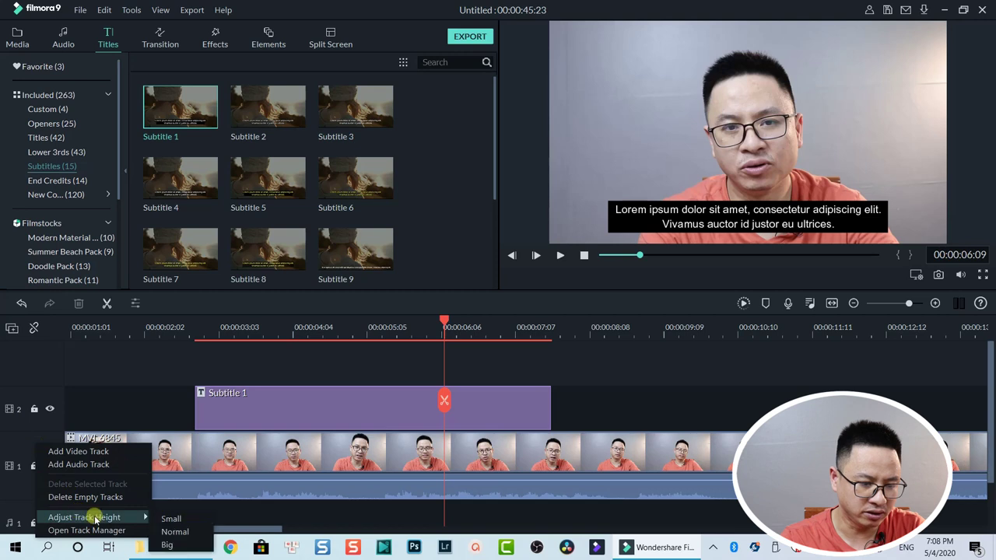
click(167, 544)
scroll(277, 466, down, 2)
scroll(276, 460, up, 1)
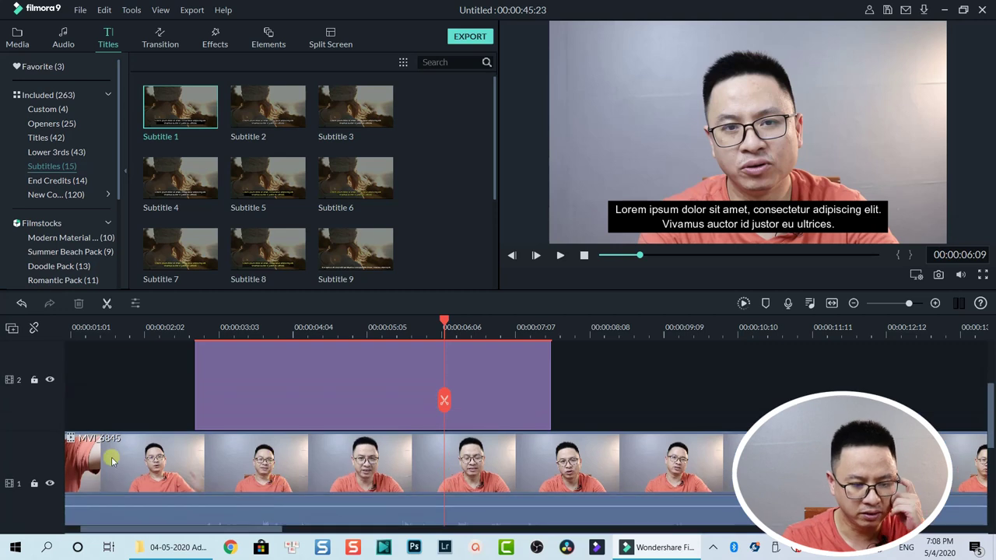
Step: Set the height of the timeline tracks to Normal
right_click(49, 454)
mouse_move(100, 527)
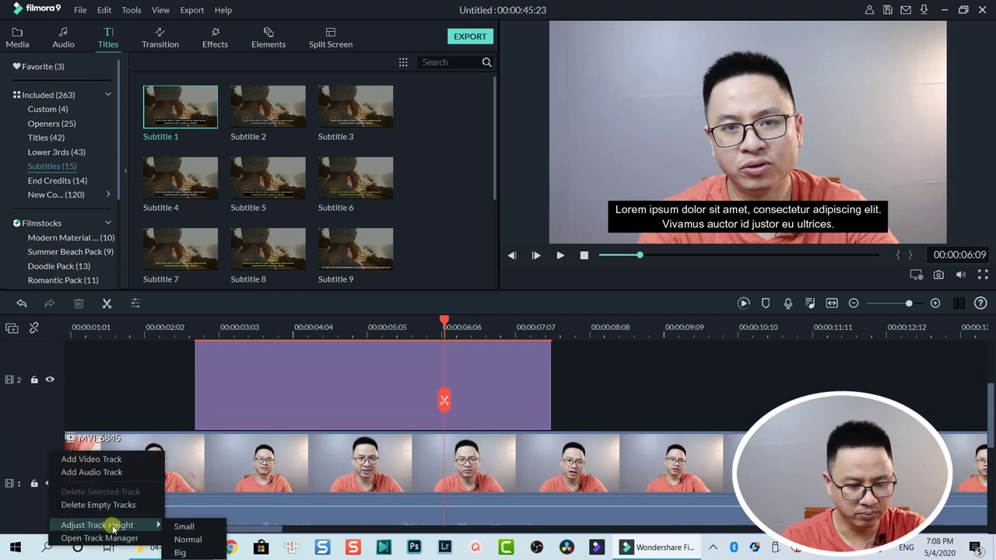
click(187, 539)
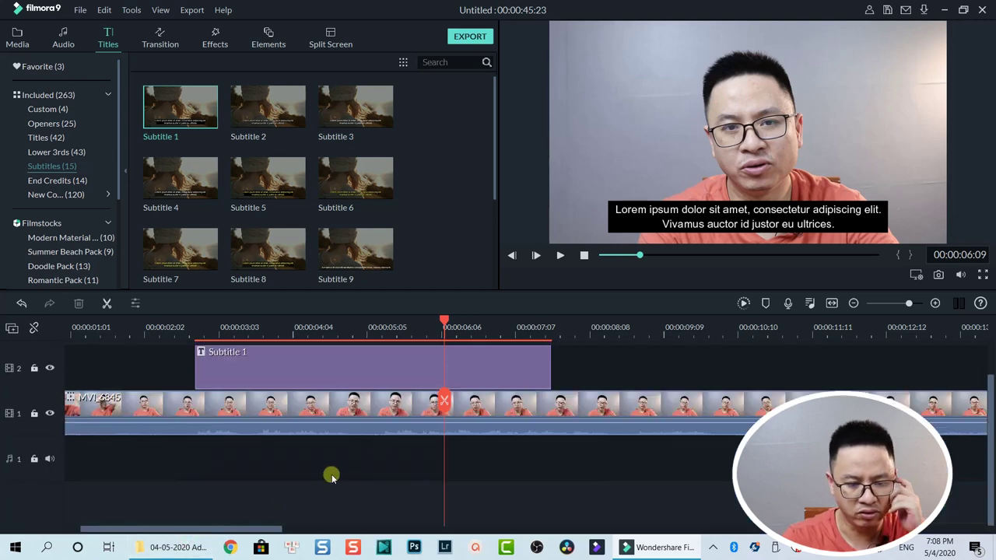
Step: Replace the placeholder text of the Subtitle 1 clip with "Hello everyone. Welcome to my channel!"
click(189, 337)
click(245, 359)
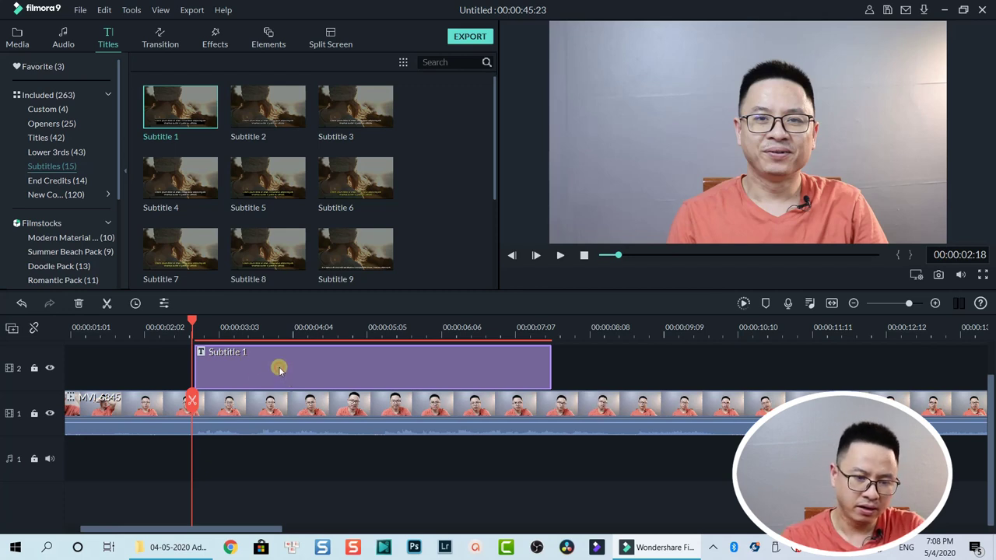
double_click(280, 369)
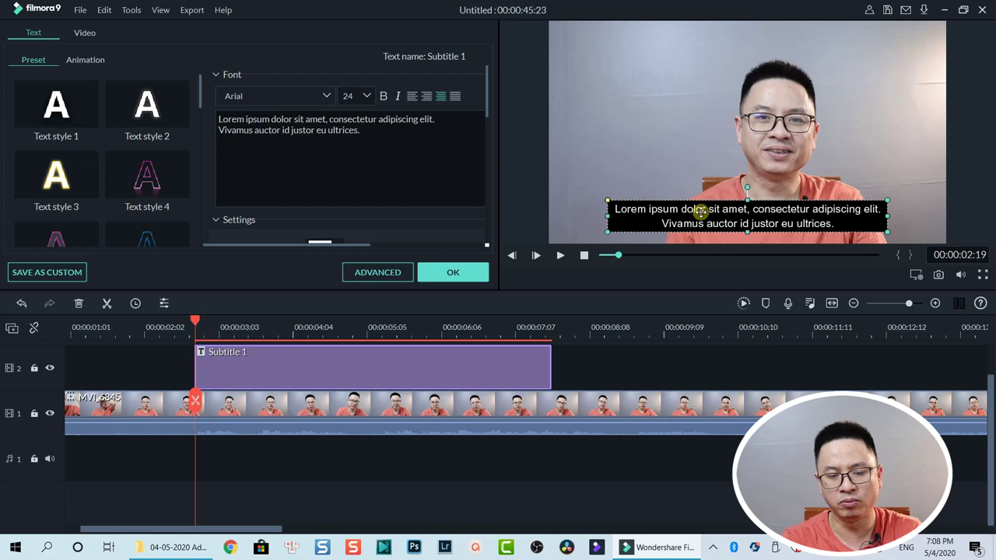
drag(379, 134, 214, 110)
text(Hello ever)
text(yo)
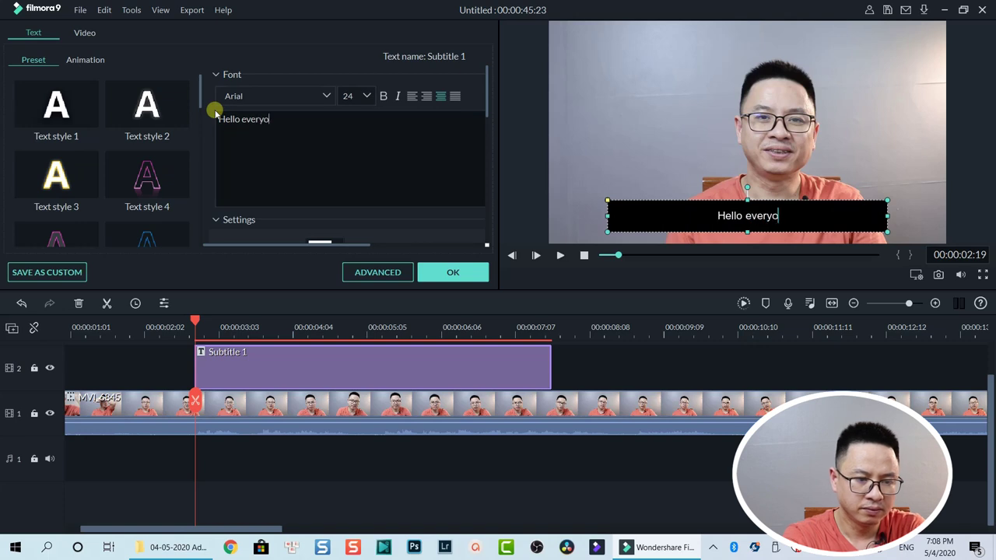
text(ne. We)
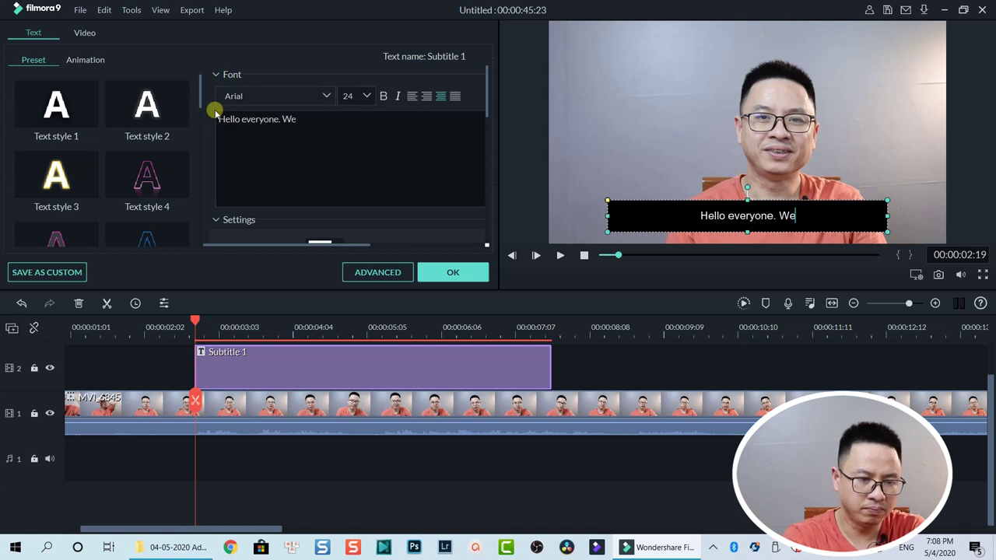
text(lcome to my chann)
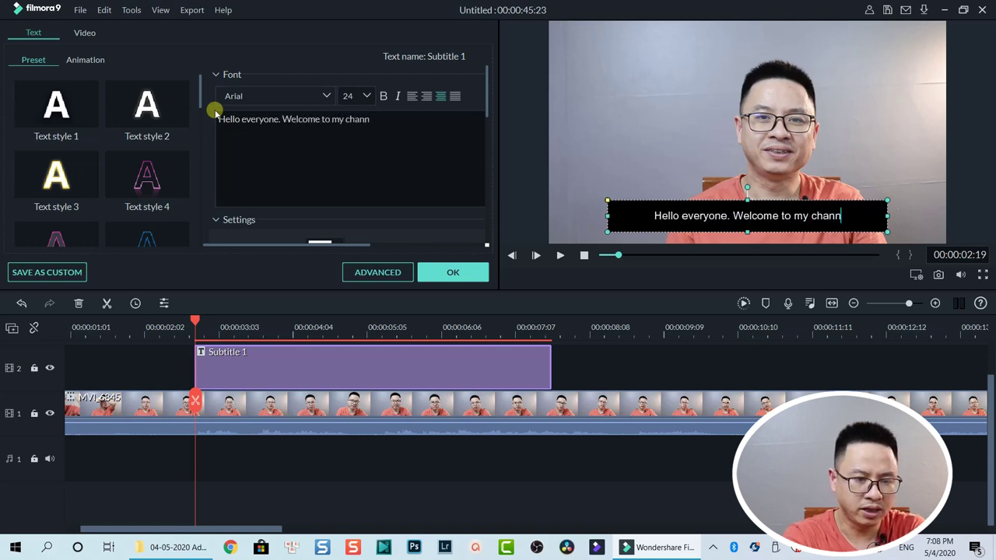
text(el!)
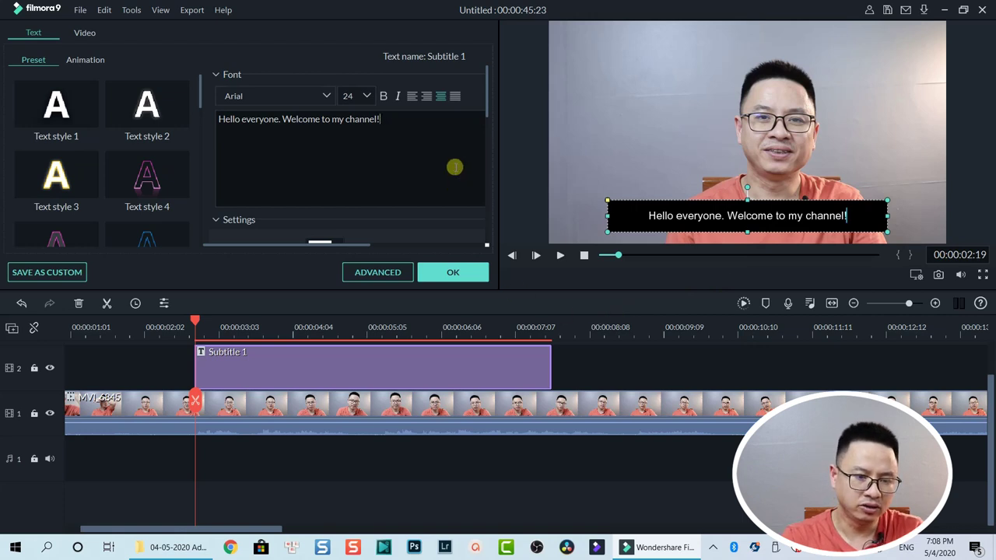
Step: Try magenta and dark purple as the subtitle's text color, and return it to white
scroll(487, 113, down, 1)
scroll(486, 113, down, 3)
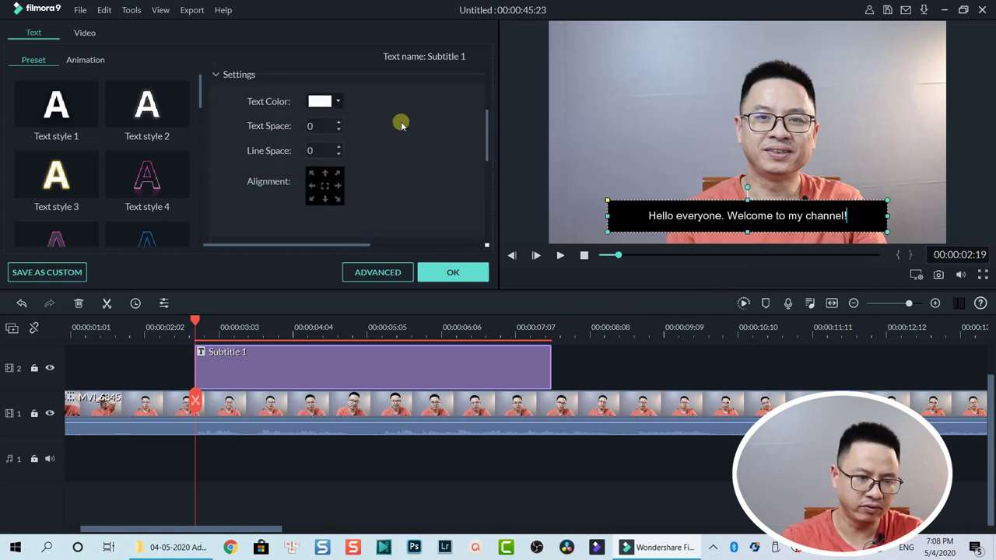
click(333, 107)
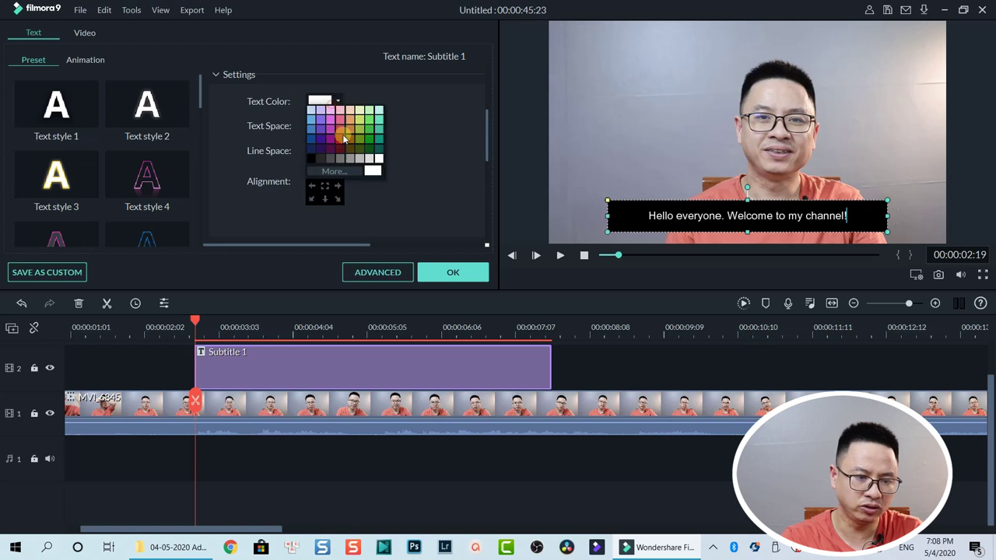
click(332, 127)
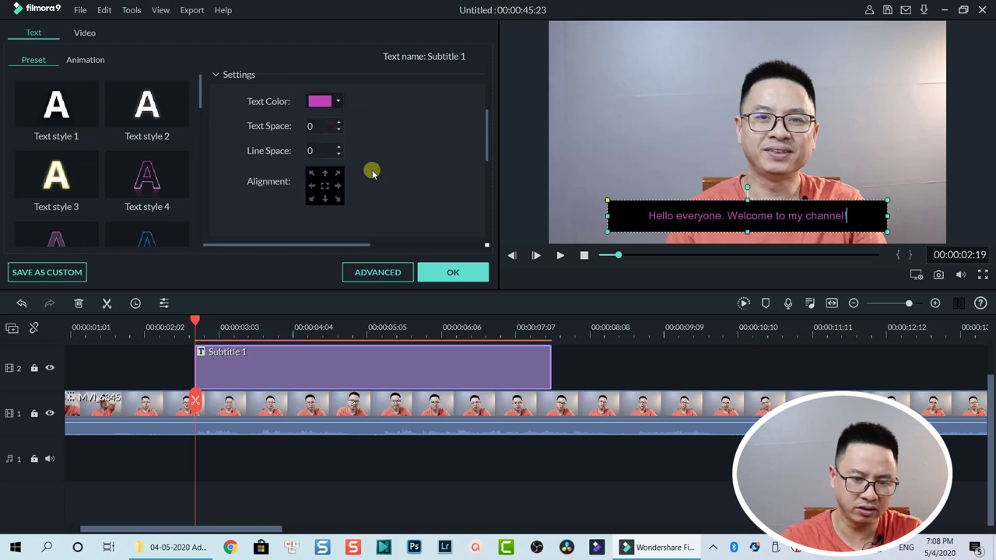
click(336, 101)
click(326, 140)
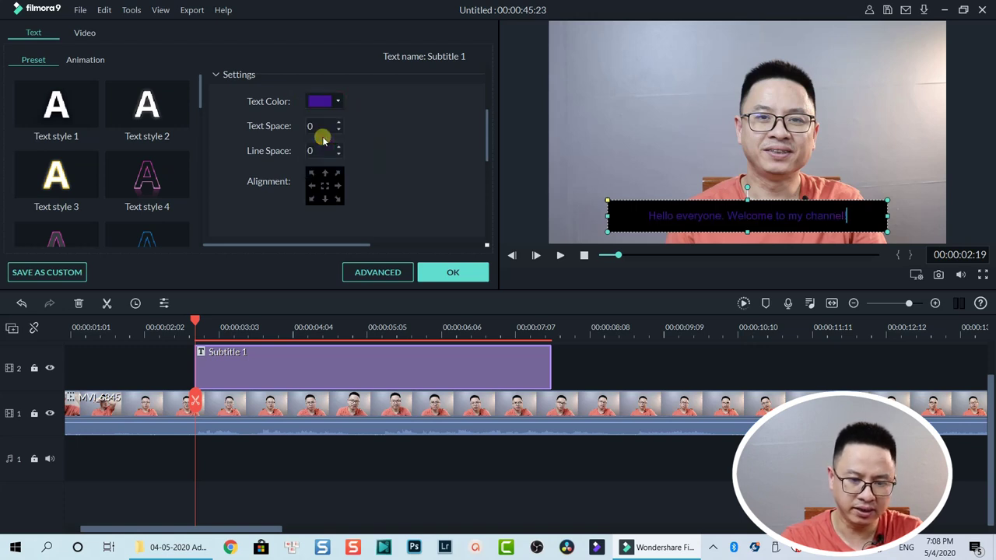
click(334, 101)
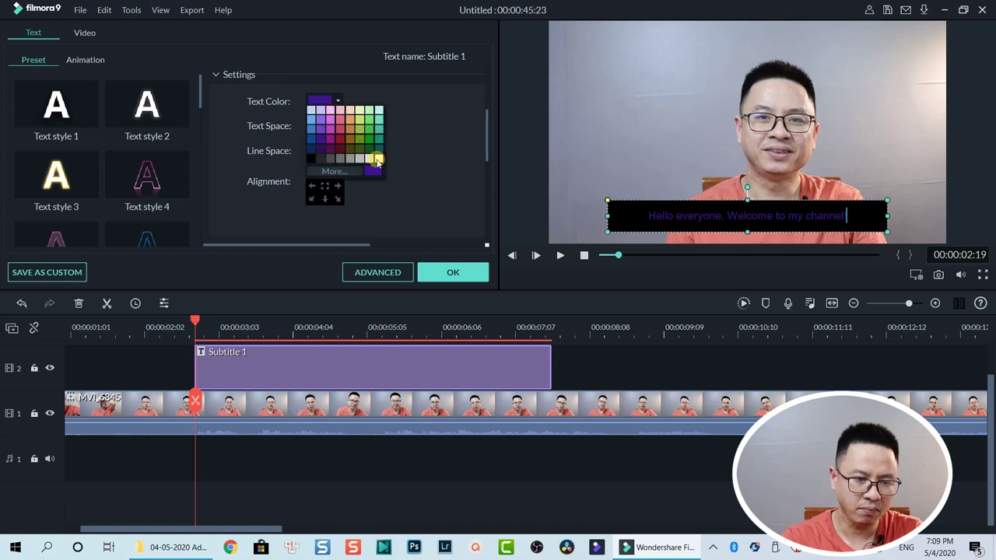
click(379, 158)
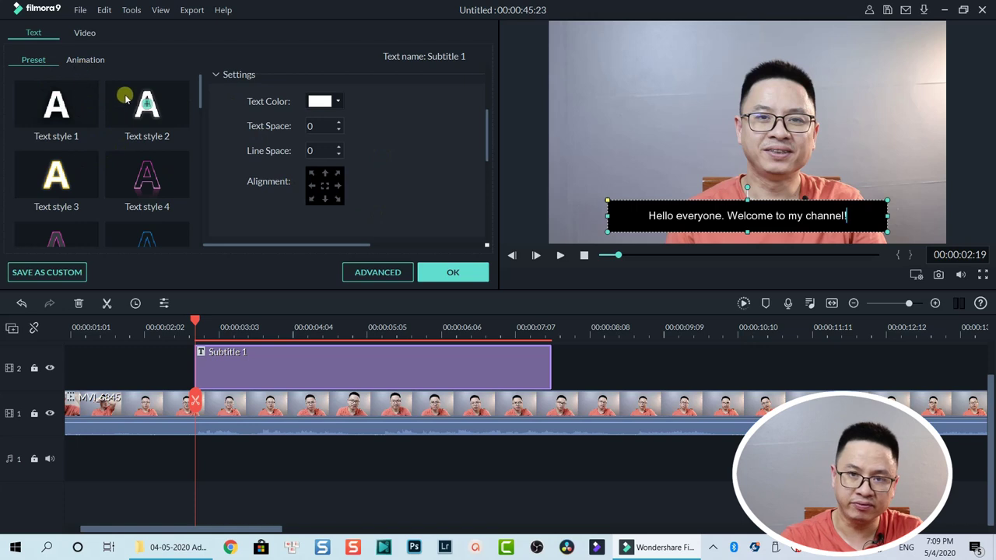
Step: Try several text style presets on the subtitle, including Text style 8, Text style 15 and Text style 14
mouse_move(201, 99)
mouse_down()
mouse_move(196, 133)
mouse_move(199, 116)
mouse_up()
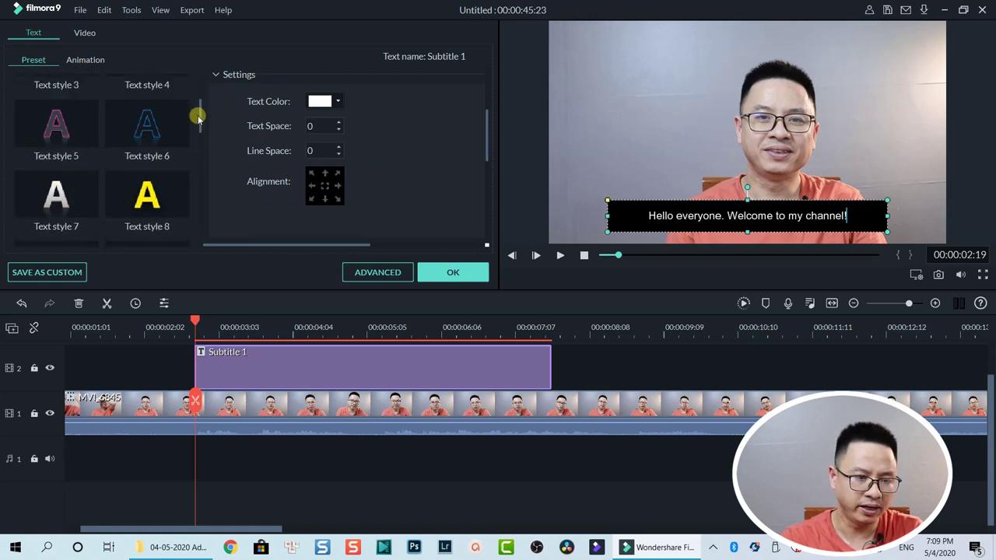
click(162, 206)
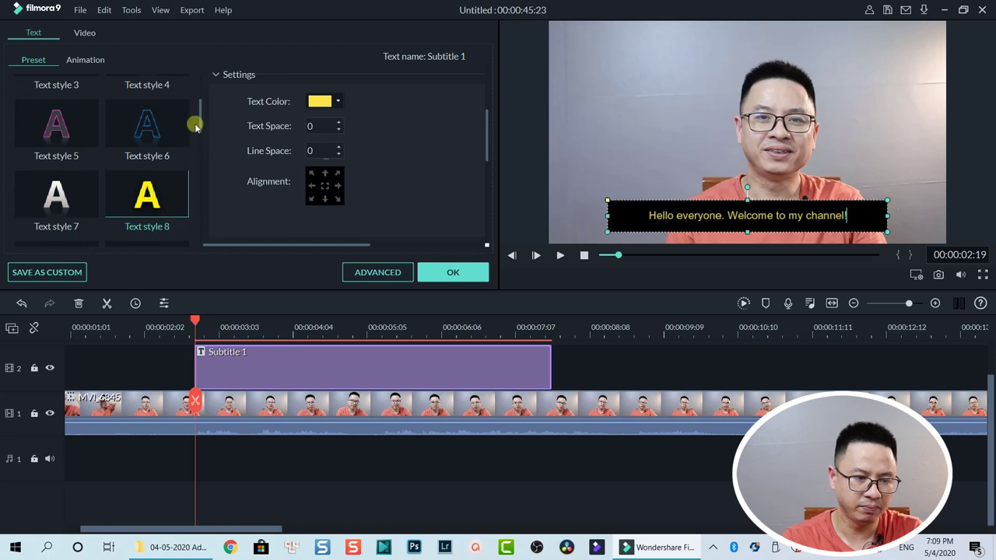
drag(200, 118, 199, 182)
click(173, 197)
click(80, 198)
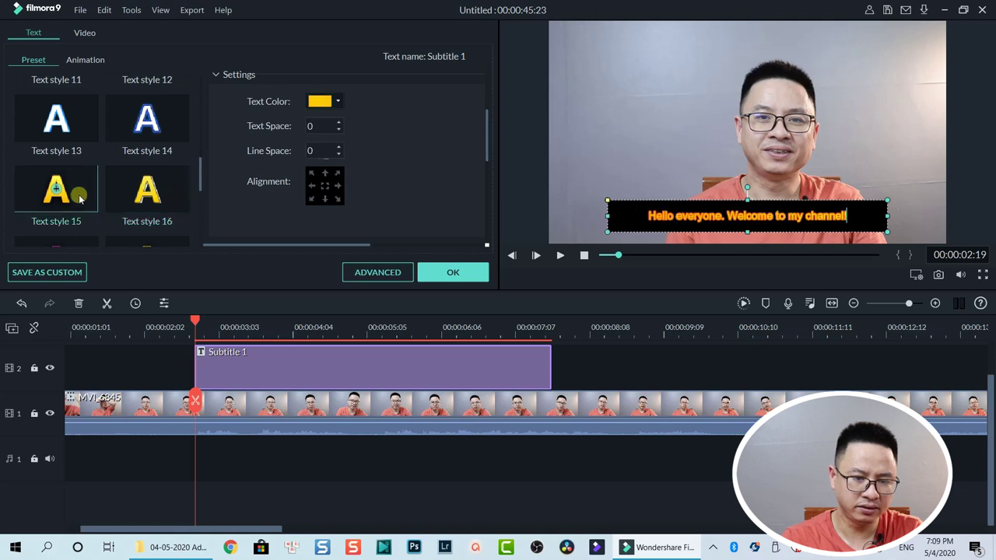
click(78, 137)
click(153, 126)
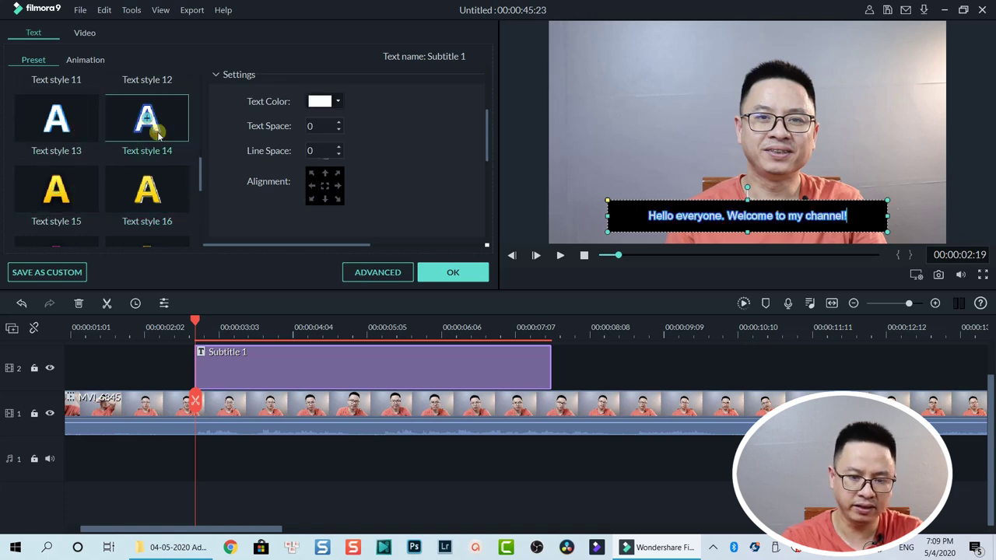
Step: Apply the Text style 2 preset to the subtitle
scroll(241, 175, up, 2)
scroll(233, 171, up, 3)
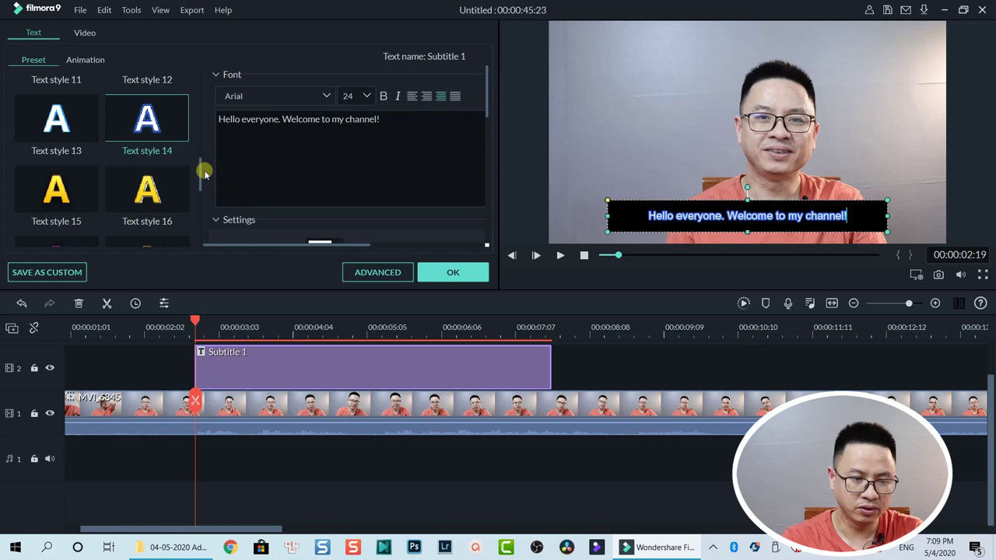
scroll(147, 151, up, 5)
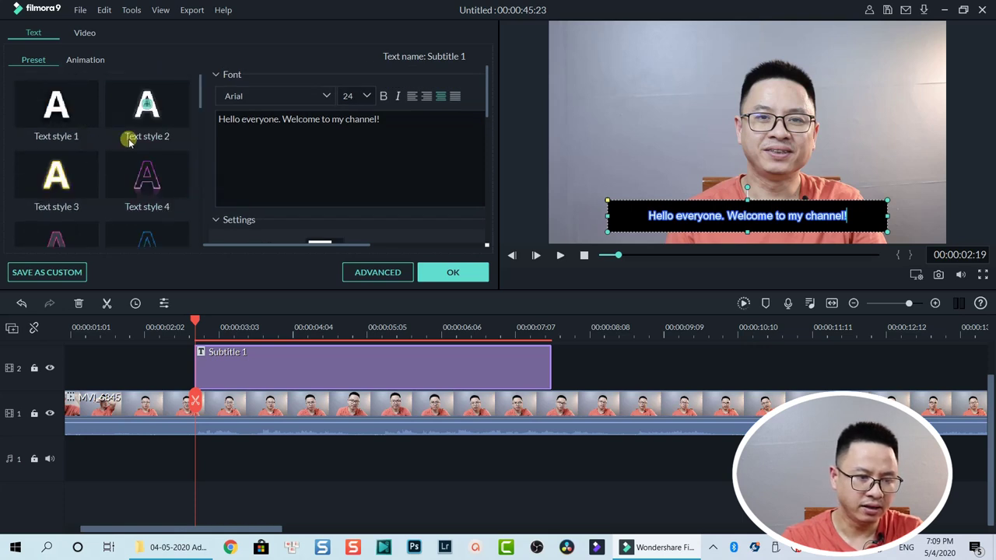
click(173, 110)
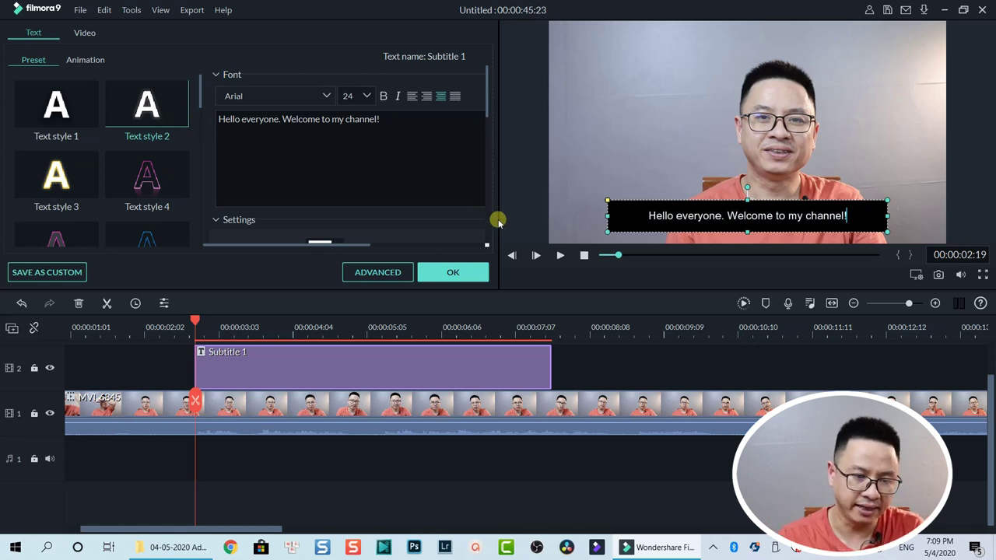
Step: Try the Ants Valley - Personal Use font on the subtitle, and set the font to Arial Narrow Cursiva
click(325, 93)
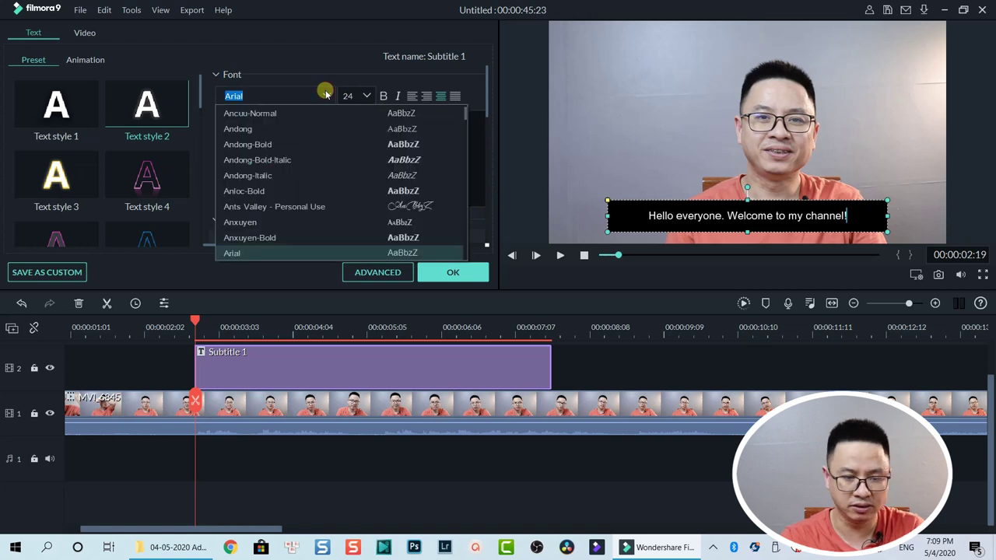
scroll(288, 176, down, 3)
scroll(285, 171, up, 1)
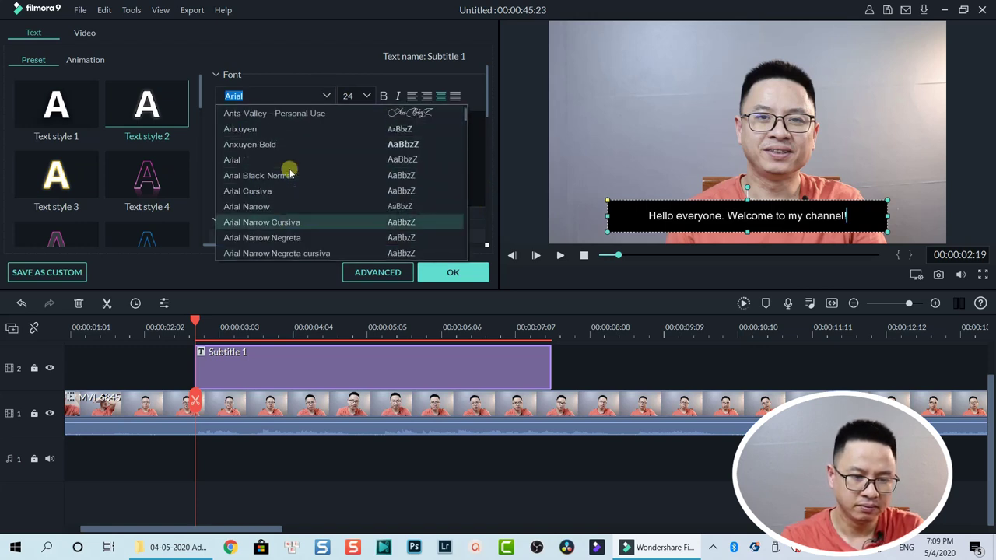
click(281, 113)
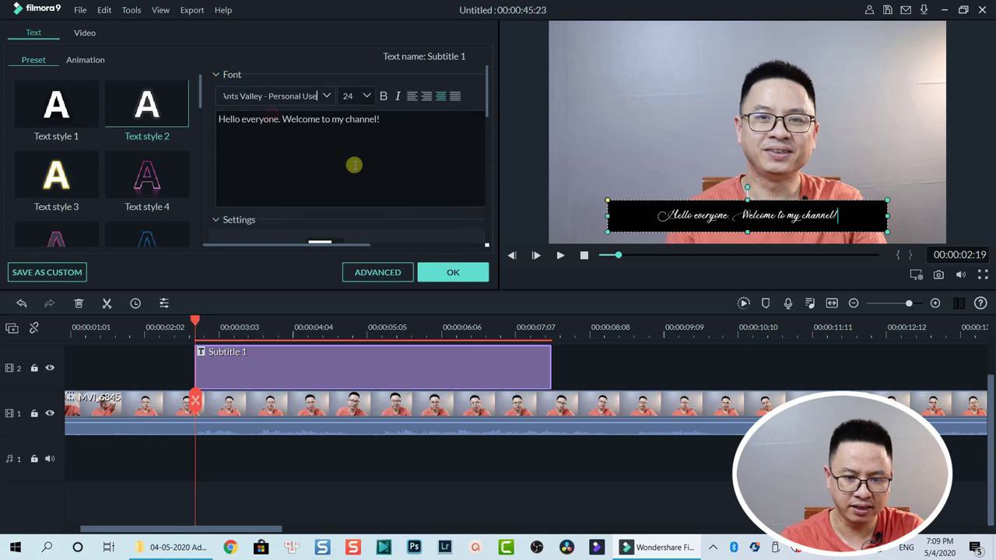
click(326, 96)
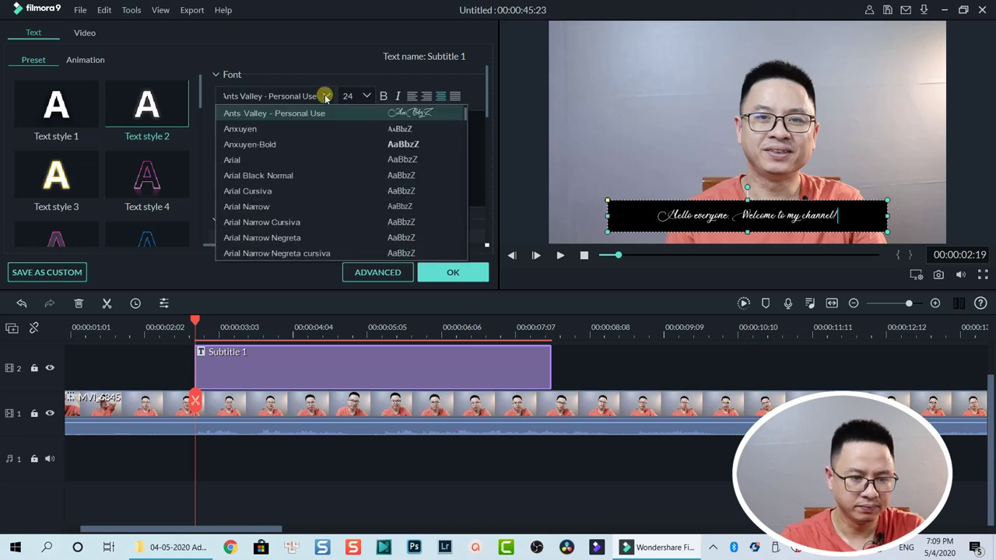
click(267, 223)
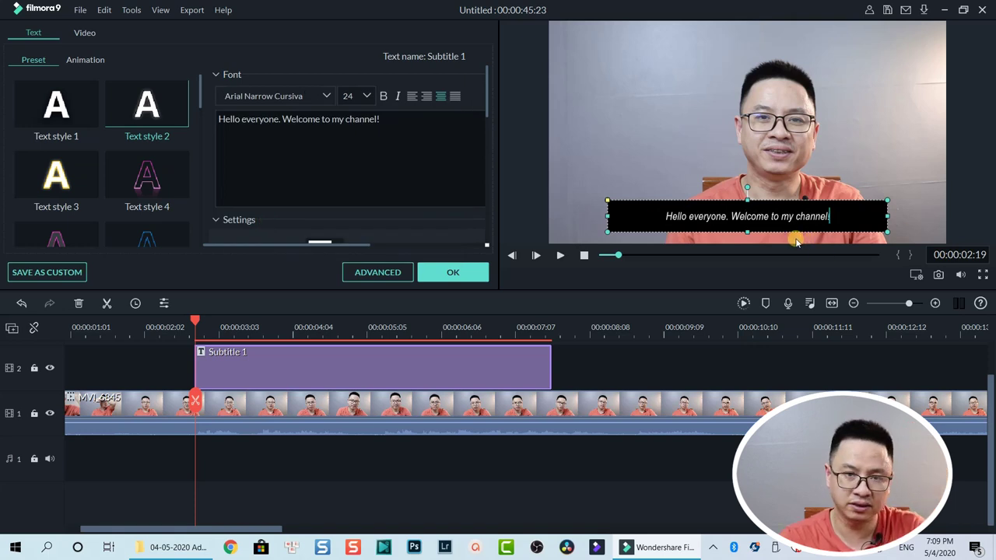
Step: Set the subtitle's font size to 36
click(358, 97)
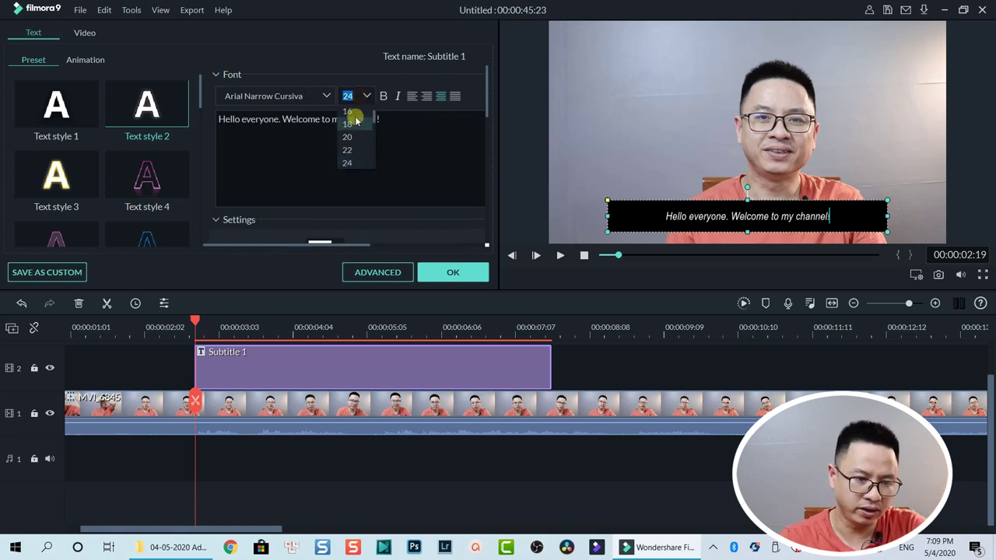
scroll(349, 140, down, 1)
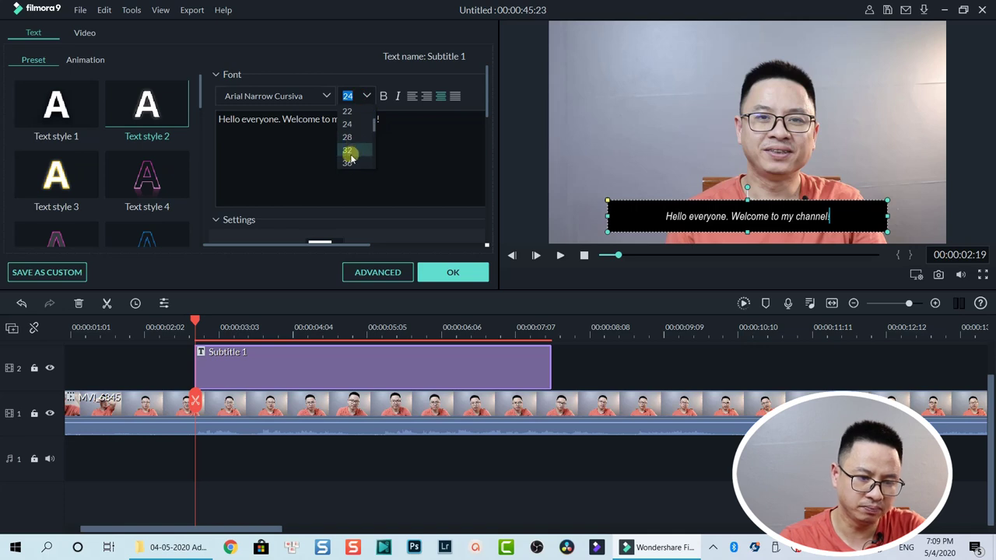
click(349, 161)
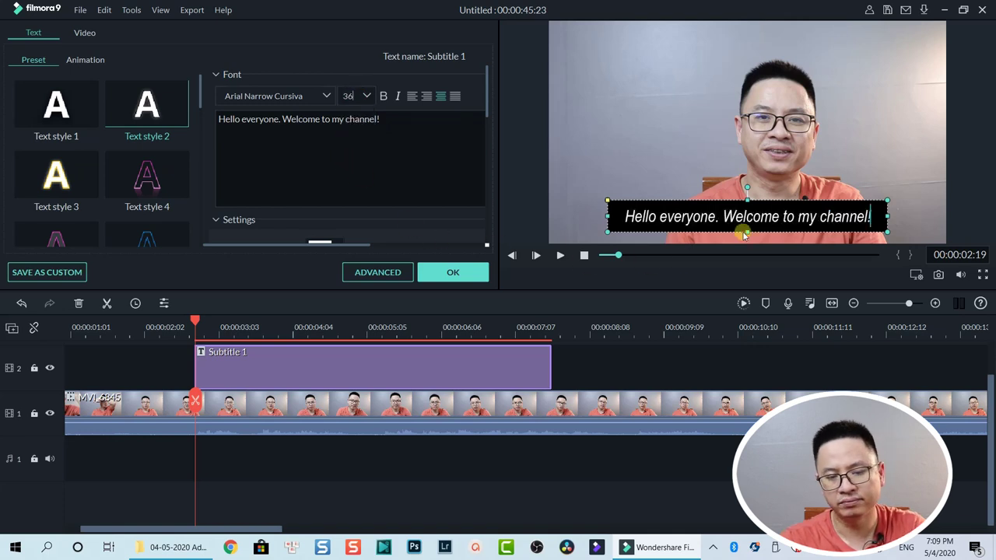
Step: Select the subtitle in the preview and enlarge its black background box outward from the upper-left corner
click(904, 163)
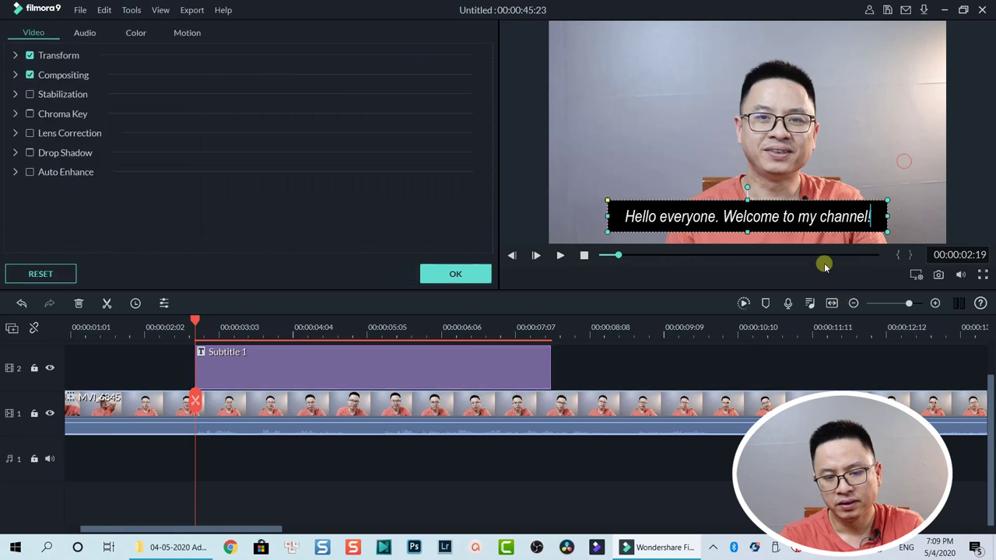
click(681, 221)
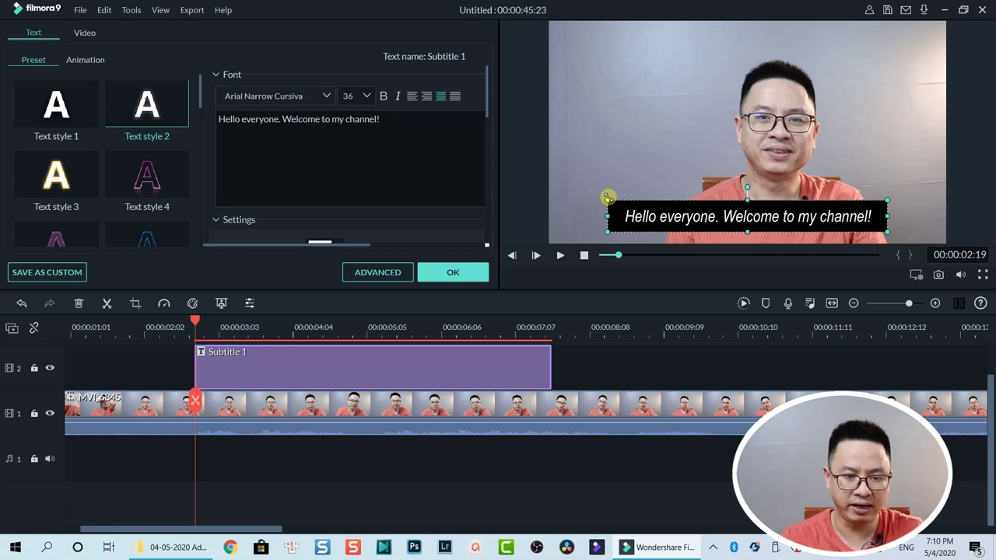
drag(608, 198, 651, 192)
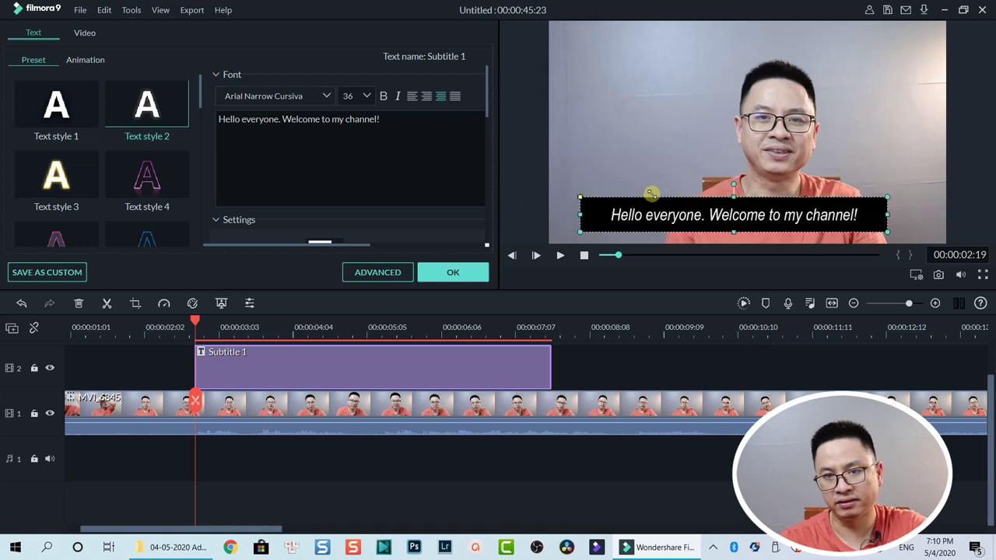
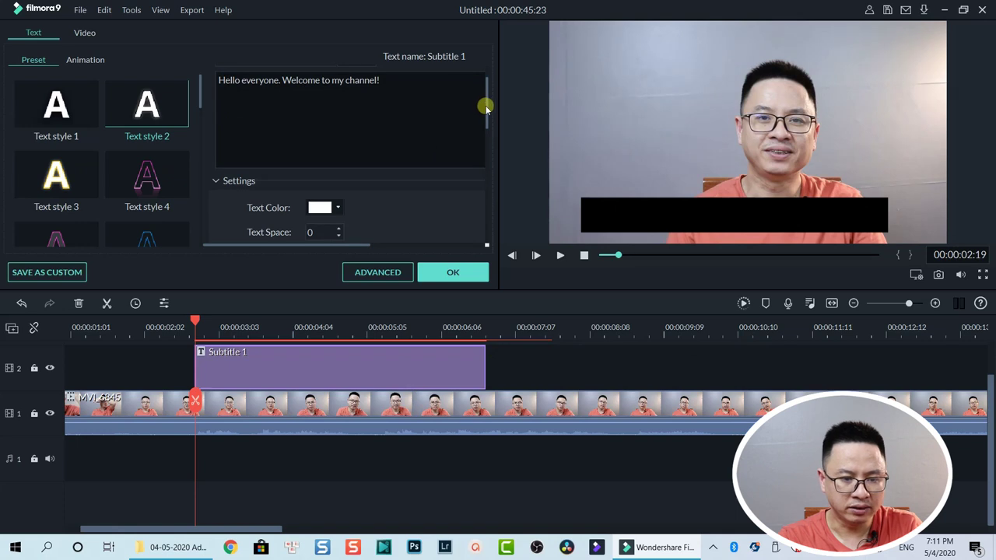
Step: Open the Subtitle 1 clip on the timeline for advanced text editing
drag(487, 109, 478, 218)
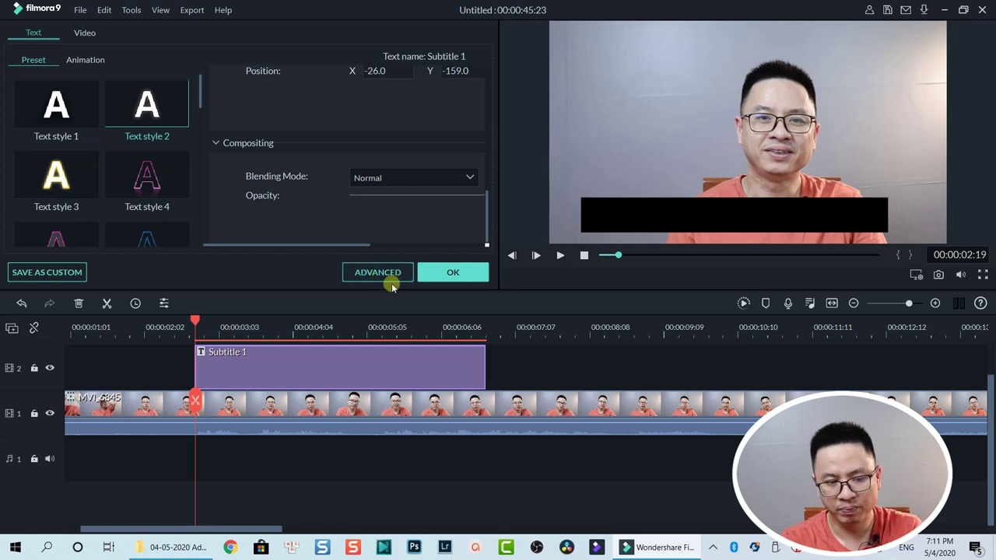
right_click(367, 362)
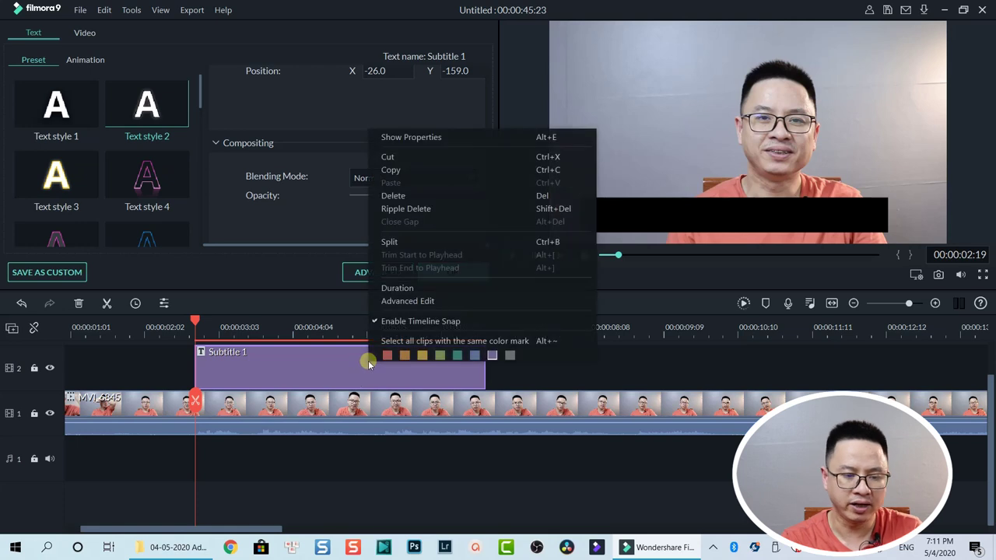
click(405, 301)
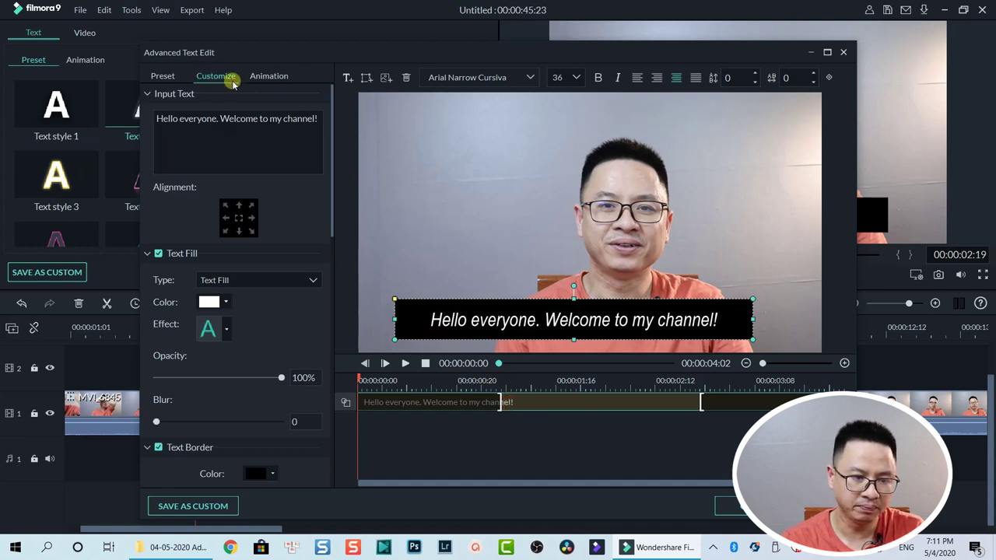
Step: Set the blur of the subtitle's text fill to 4 in the customization settings
mouse_move(333, 117)
mouse_down()
mouse_move(331, 151)
mouse_move(330, 102)
mouse_up()
click(237, 126)
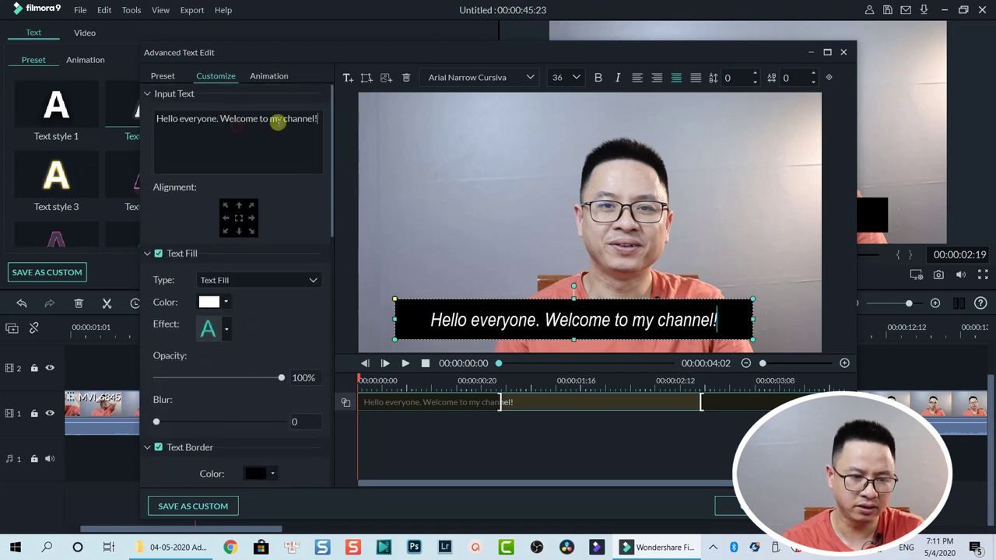
drag(330, 127, 331, 198)
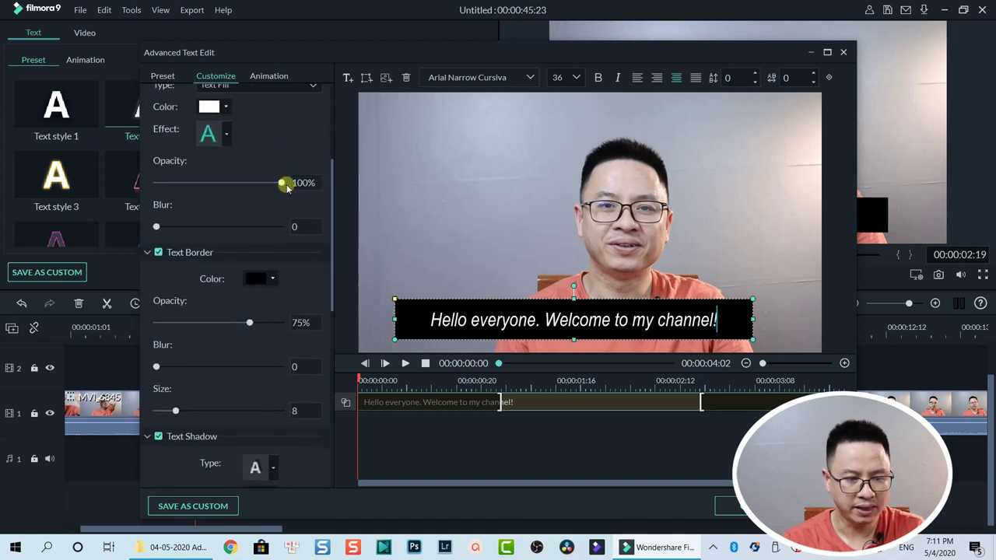
drag(156, 226, 182, 224)
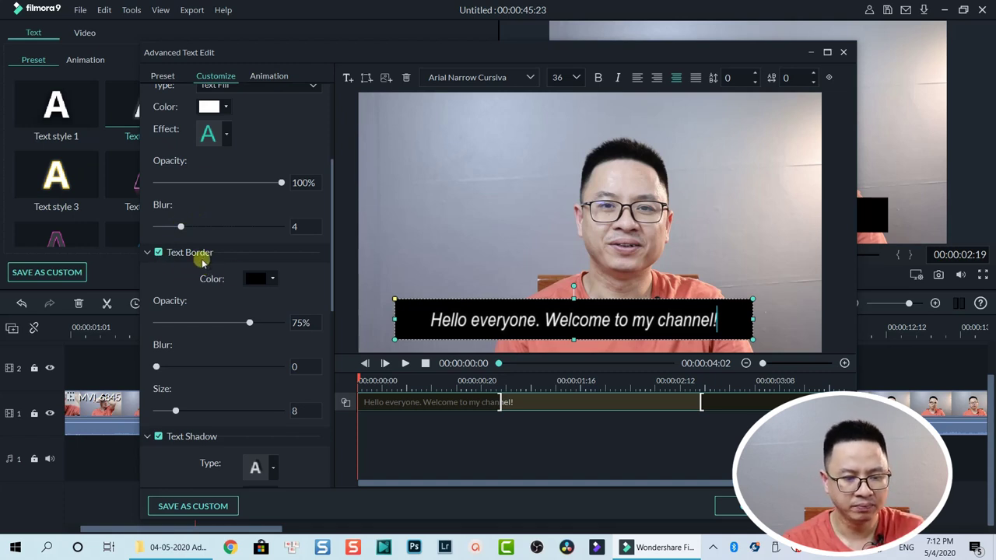
Step: Give the subtitle a pink text border of size 3 and turn off its text shadow
click(270, 278)
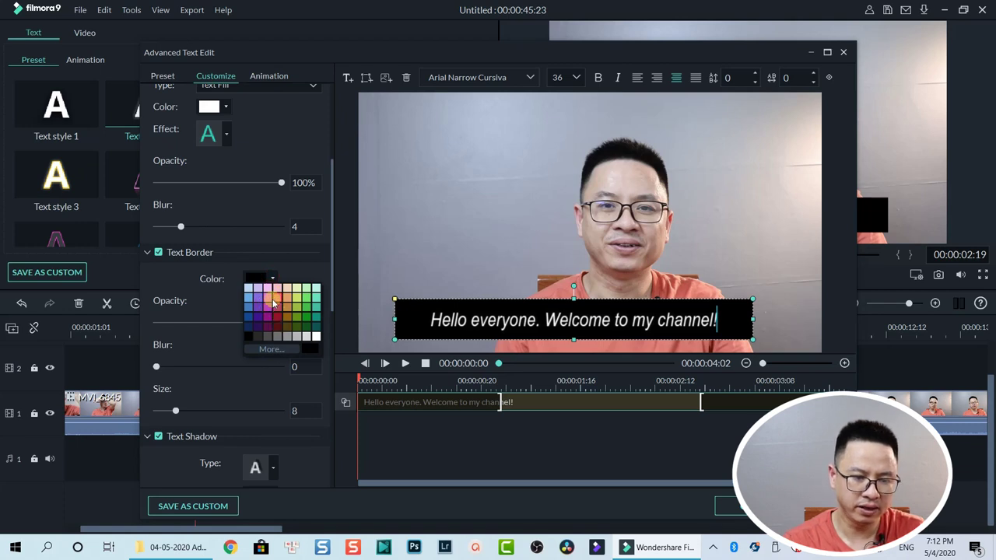
click(267, 299)
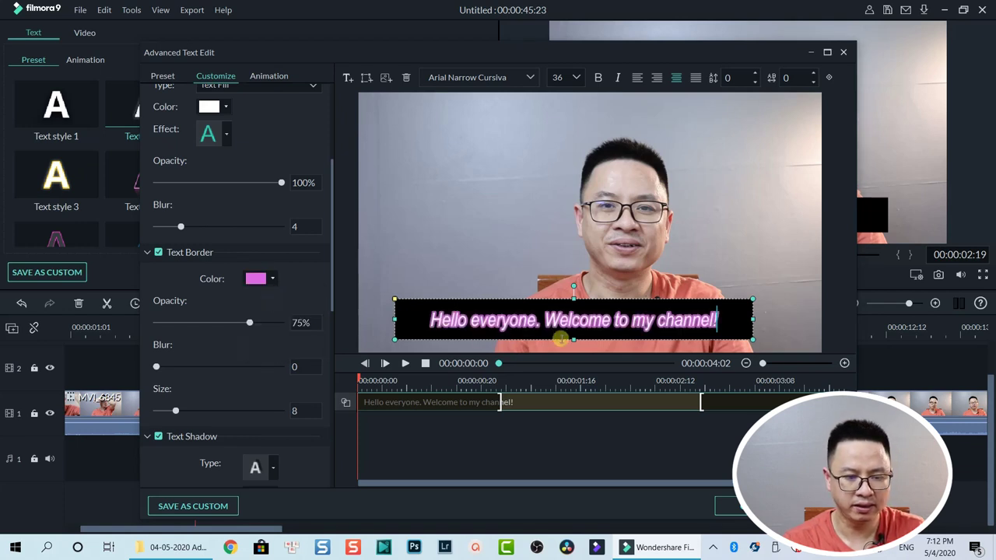
drag(176, 410, 165, 415)
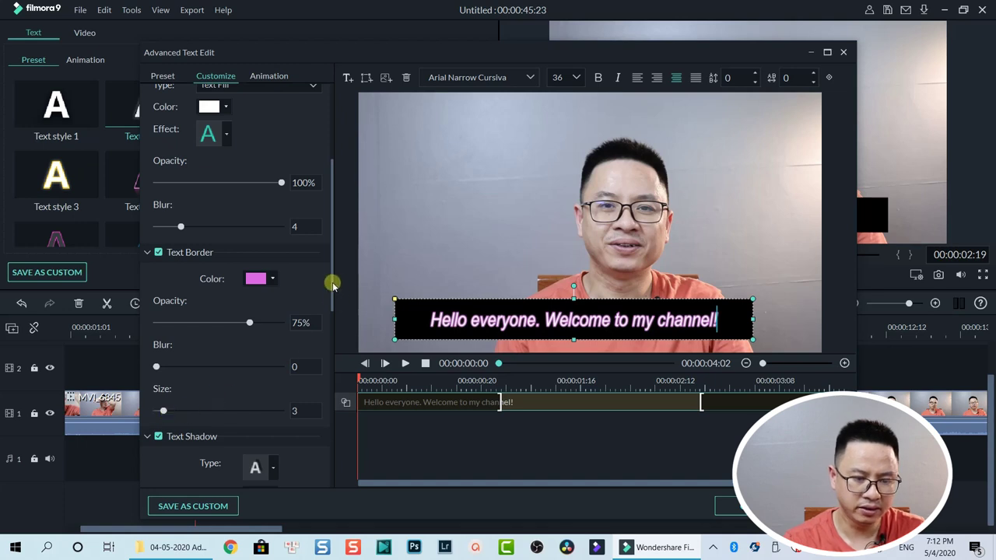
drag(330, 282, 329, 356)
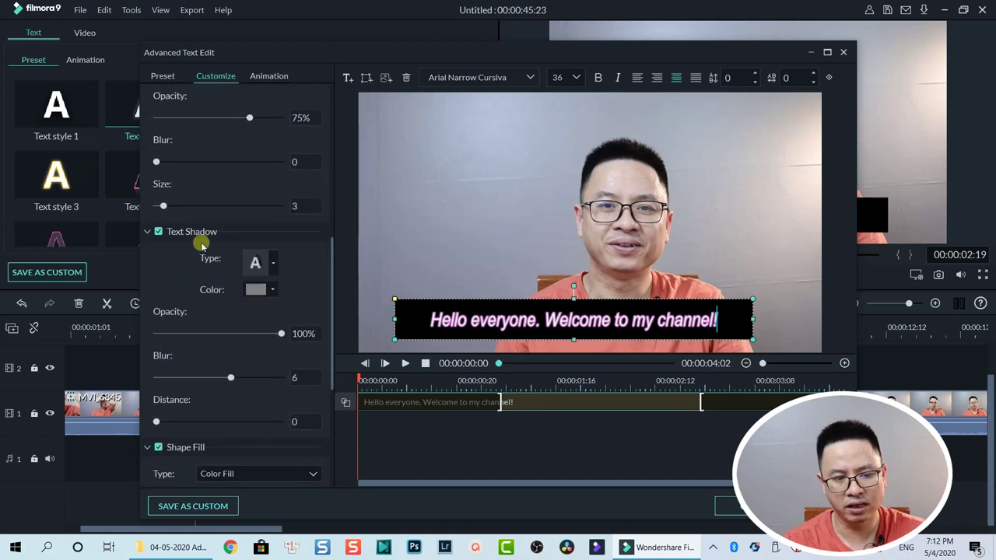
click(161, 232)
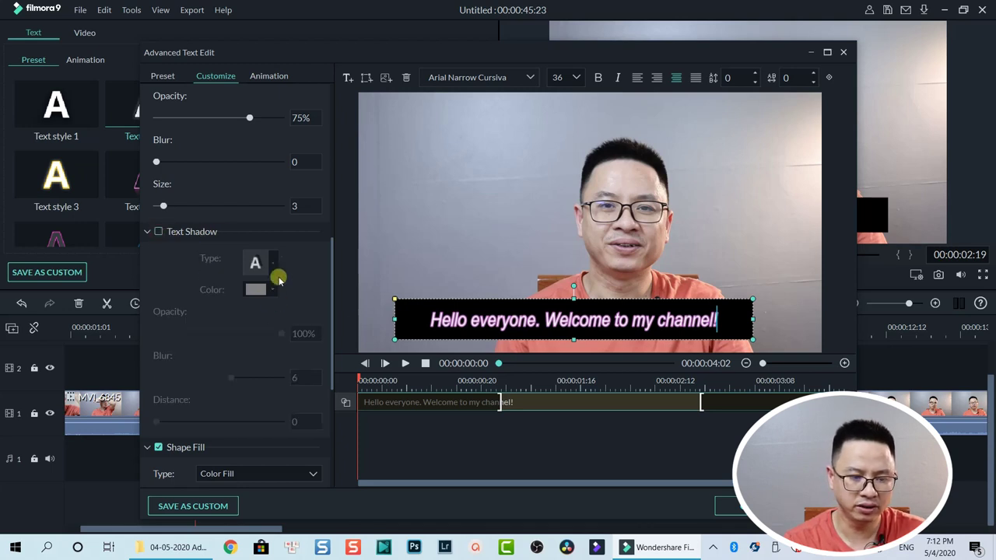
Step: Try dark red as the shape fill behind the subtitle text, and set the fill color to yellow-green
drag(333, 254, 315, 340)
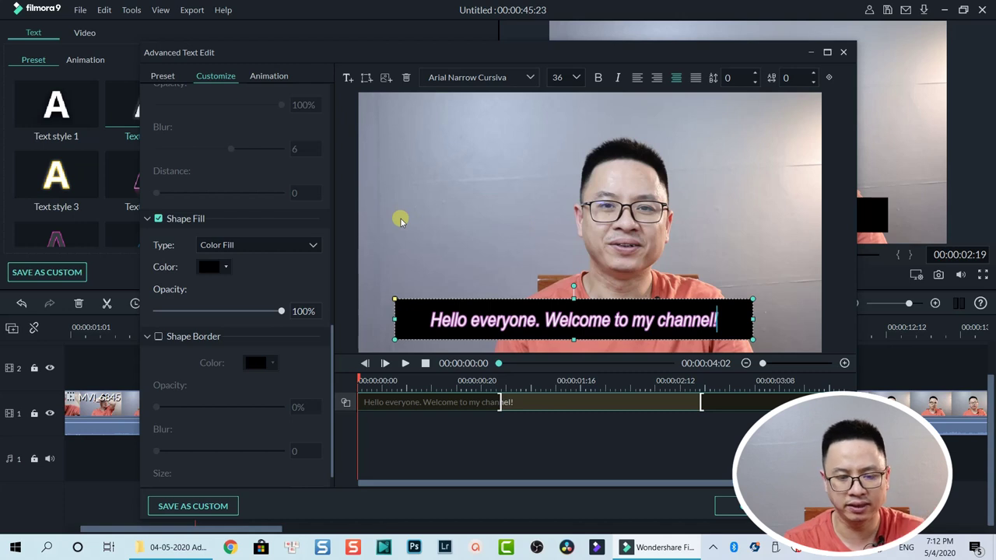
click(226, 266)
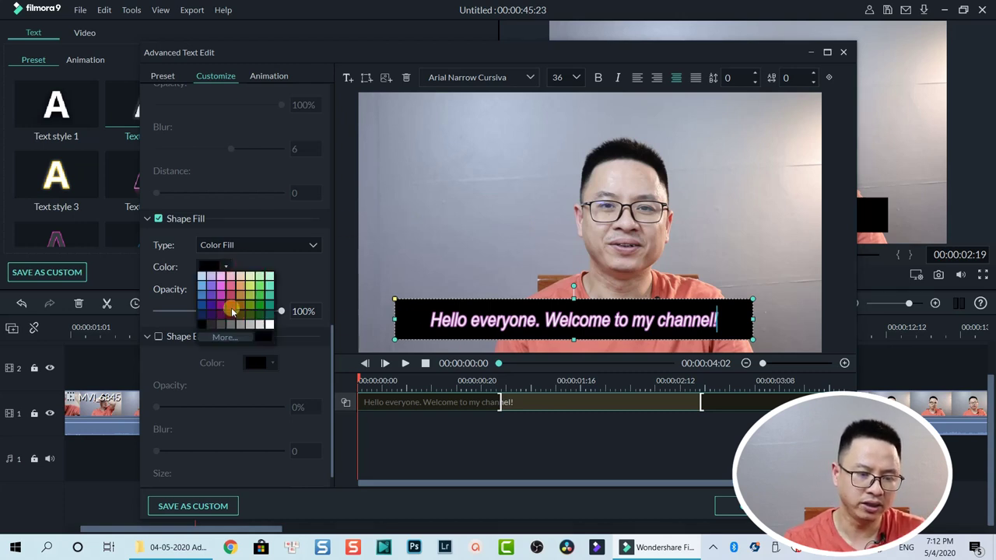
click(232, 312)
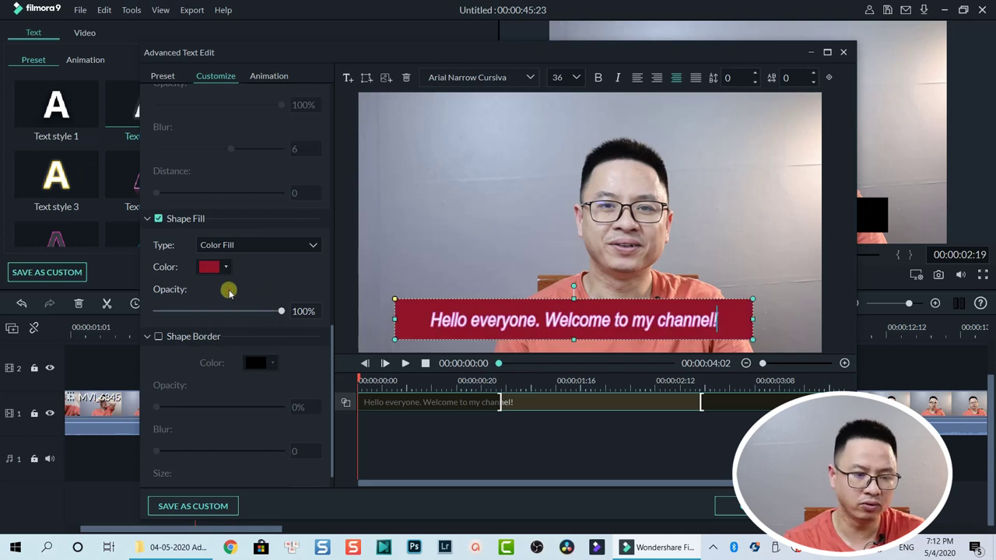
click(224, 266)
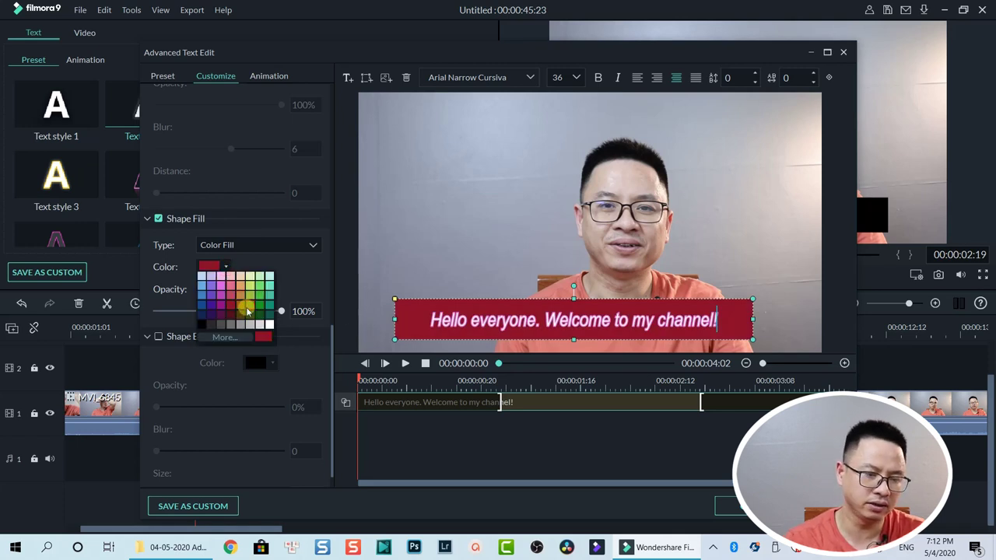
click(249, 295)
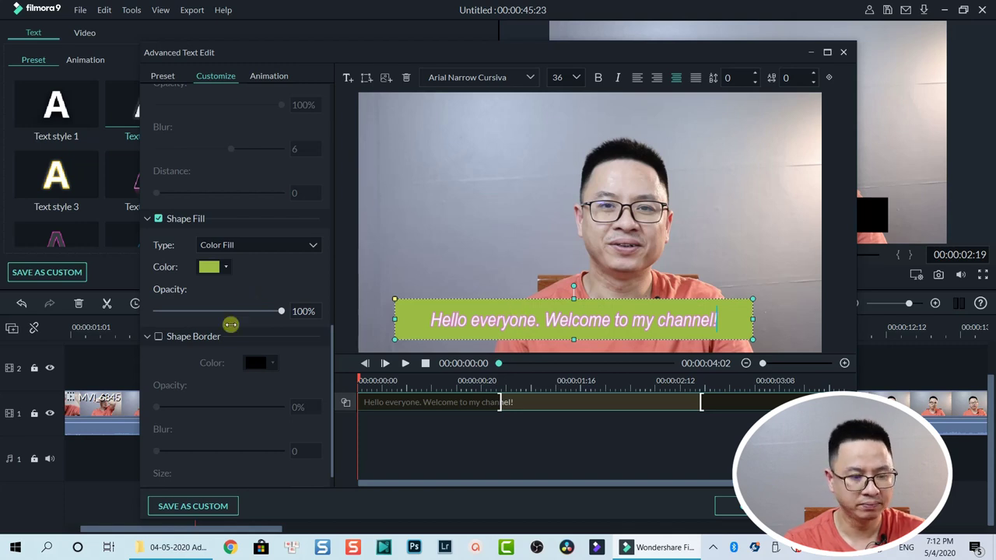
Step: Try a 90% opacity shape fill with a white shape border of size 22 around the subtitle
mouse_move(280, 310)
mouse_down()
mouse_move(207, 316)
mouse_move(269, 312)
mouse_up()
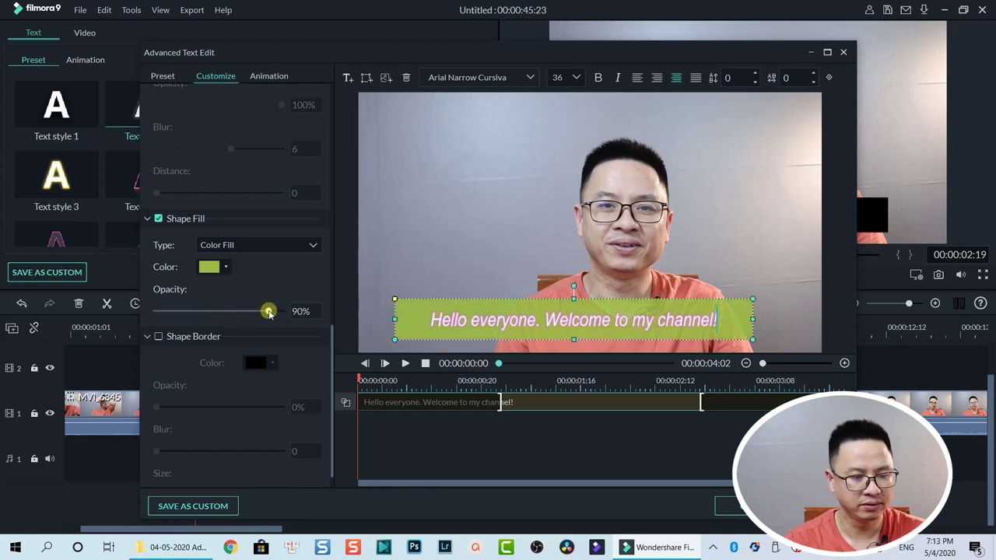
click(159, 336)
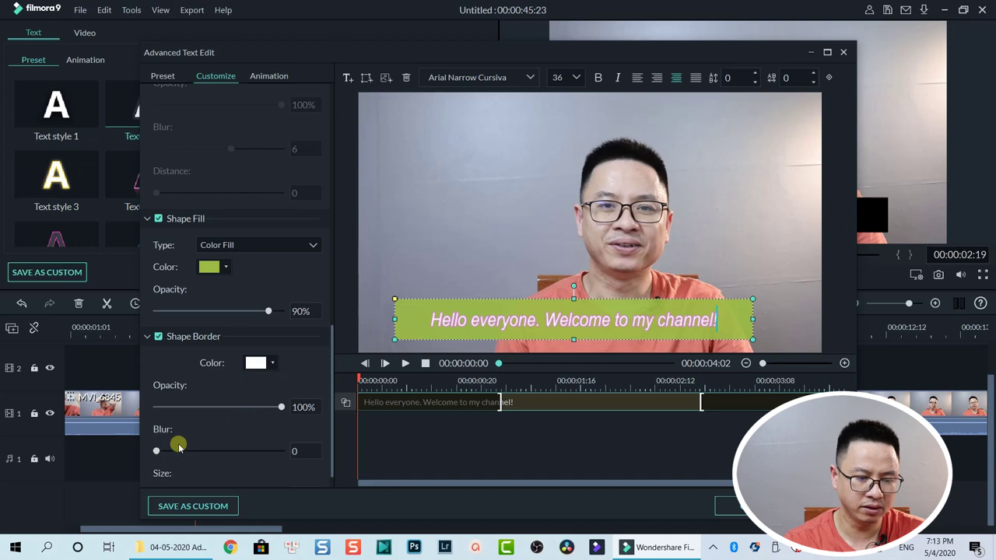
scroll(179, 447, down, 1)
drag(159, 470, 213, 471)
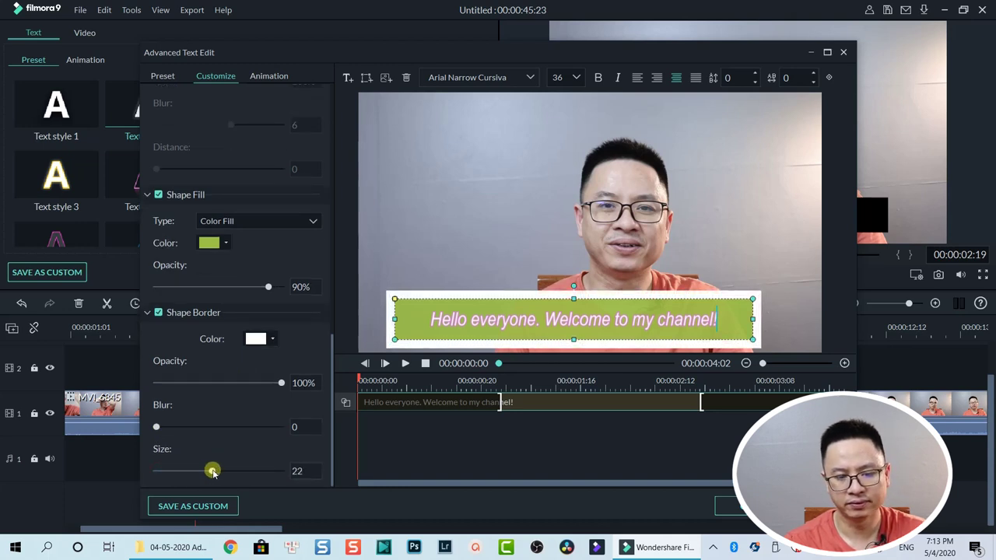
click(514, 235)
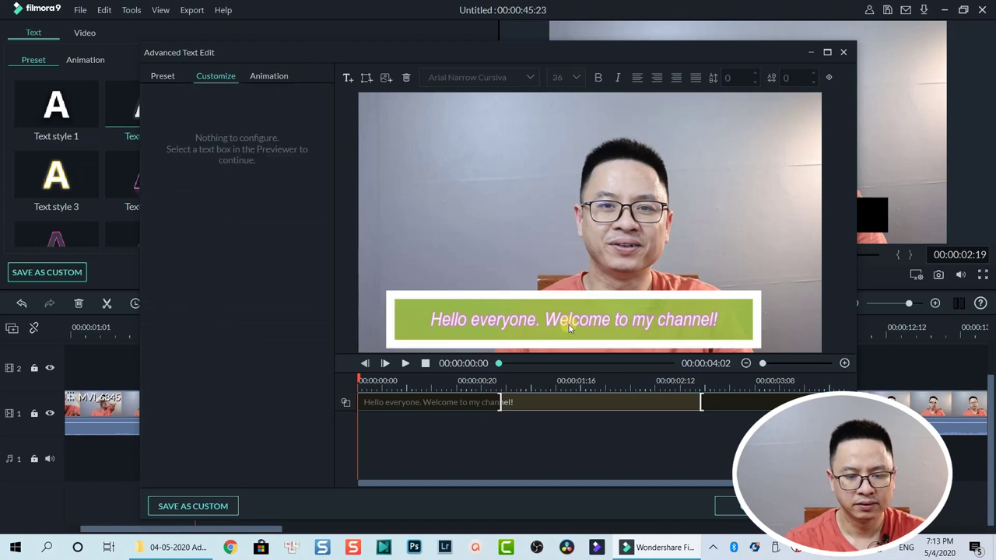
Step: Move the subtitle text box slightly to the right in the preview, and turn off its shape border and shape fill
click(569, 325)
drag(566, 299, 589, 296)
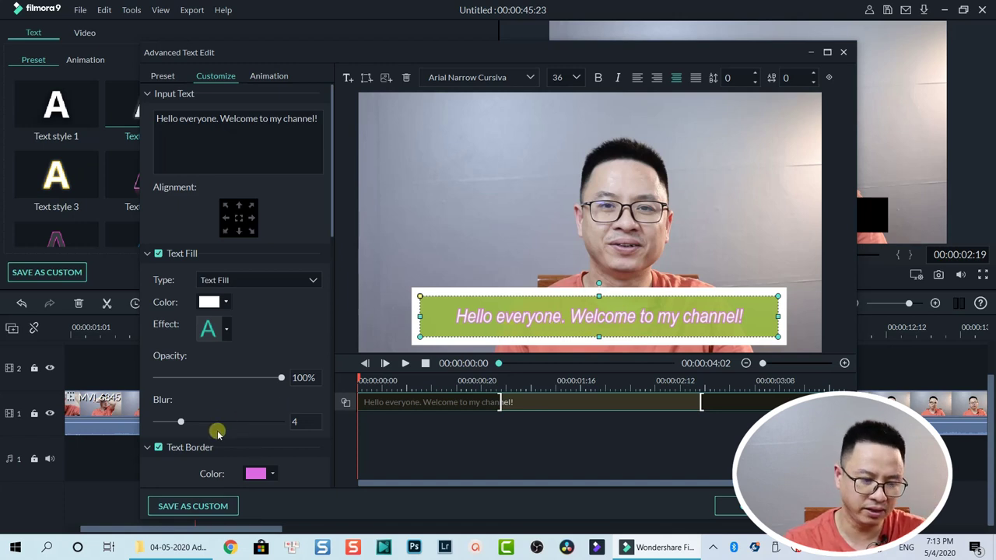
drag(331, 204, 317, 451)
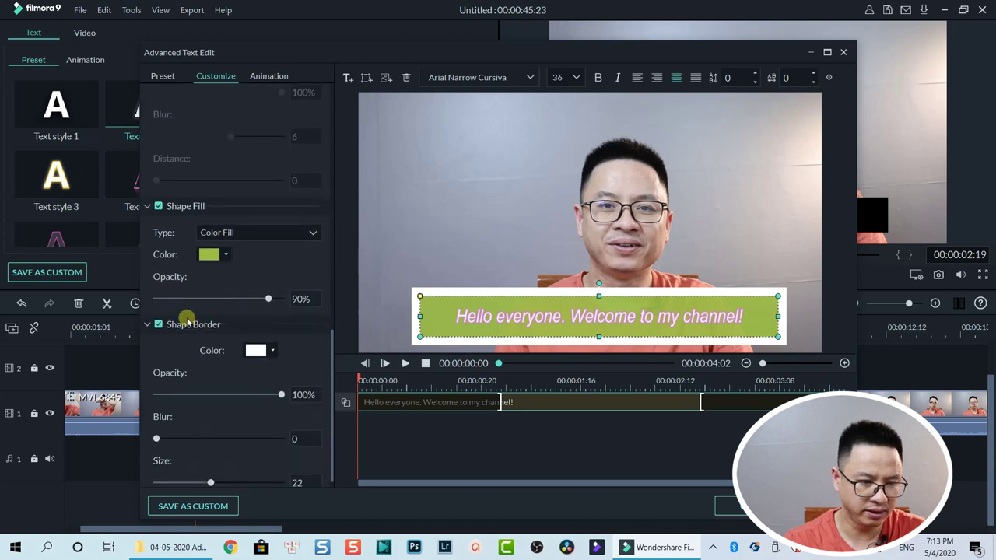
click(158, 324)
click(158, 205)
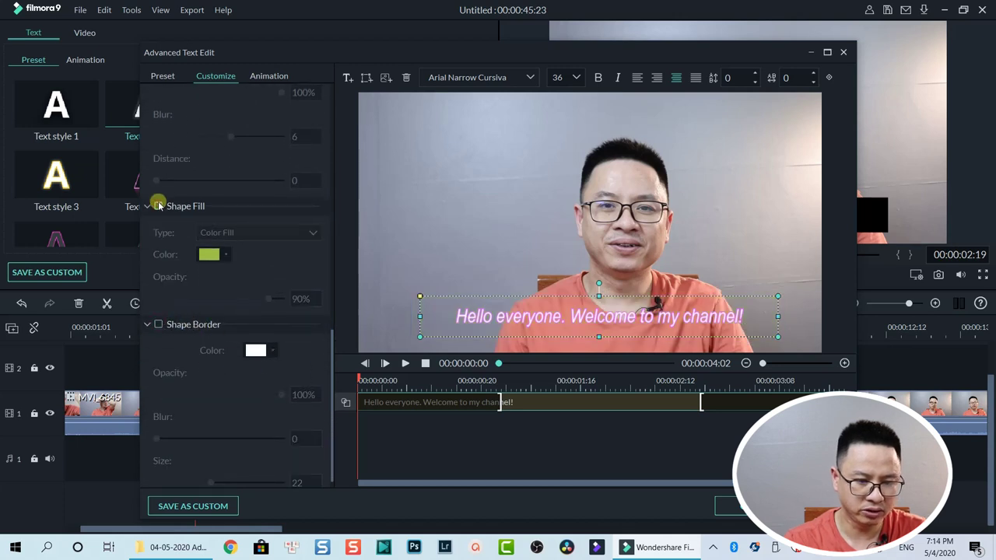
click(556, 263)
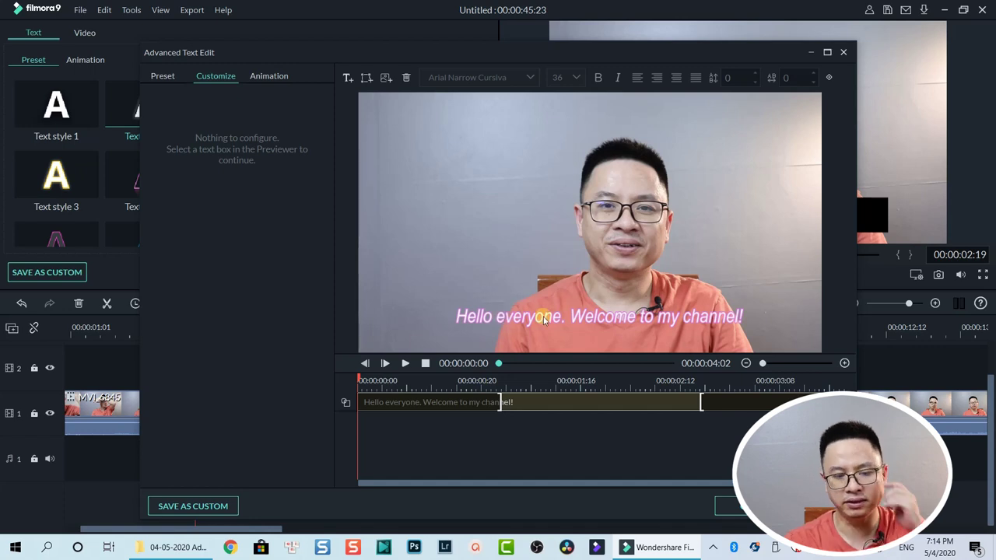
Step: Try the Fade2 text animation on the subtitle
click(517, 401)
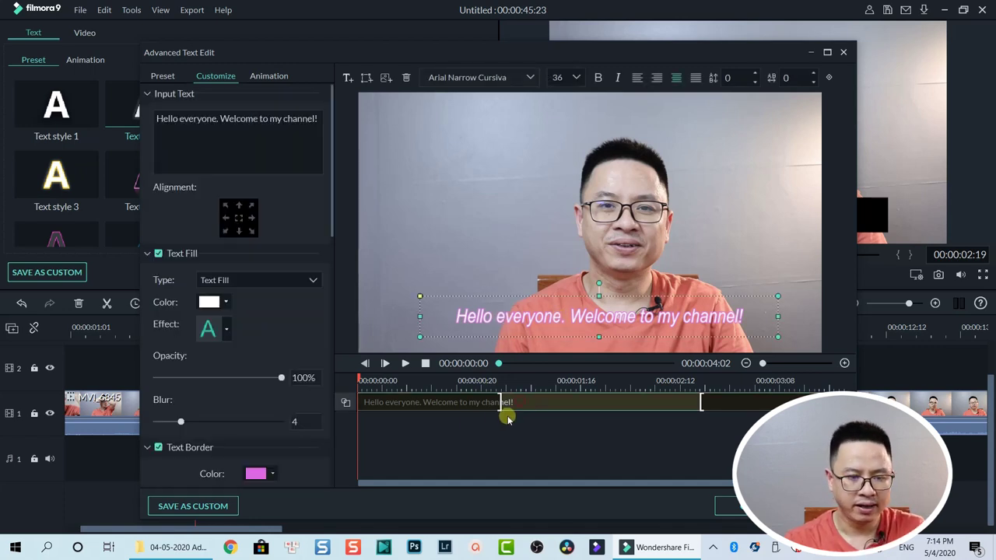
click(267, 77)
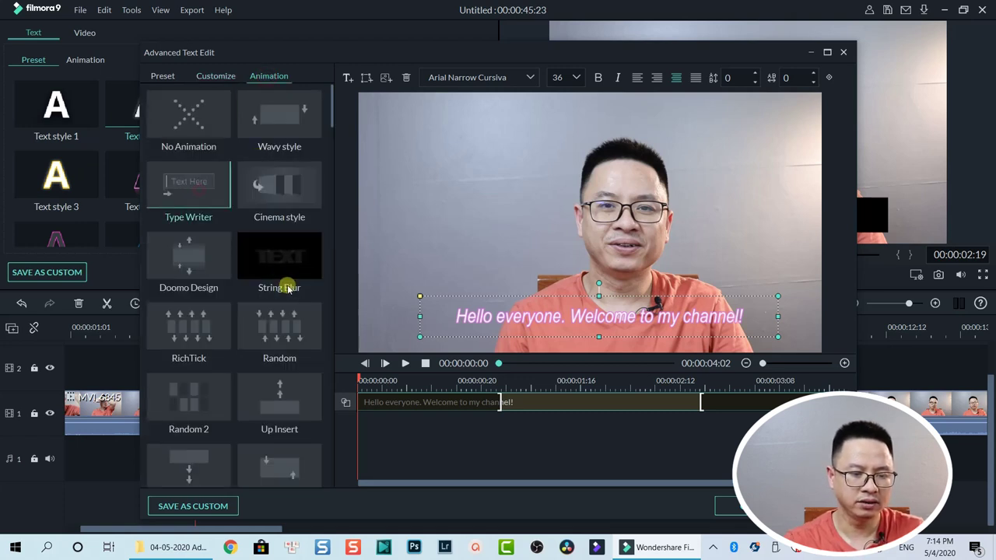
drag(333, 116, 327, 289)
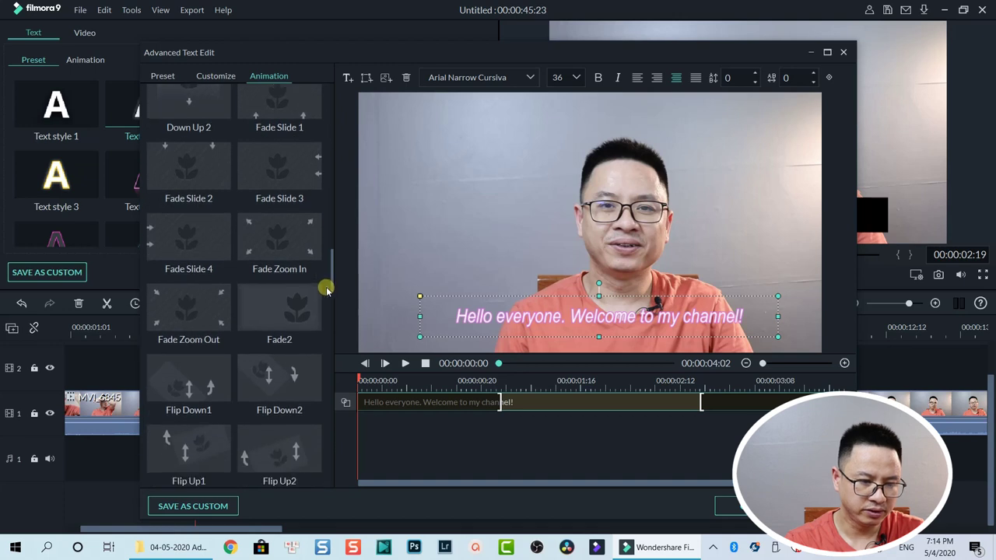
click(282, 314)
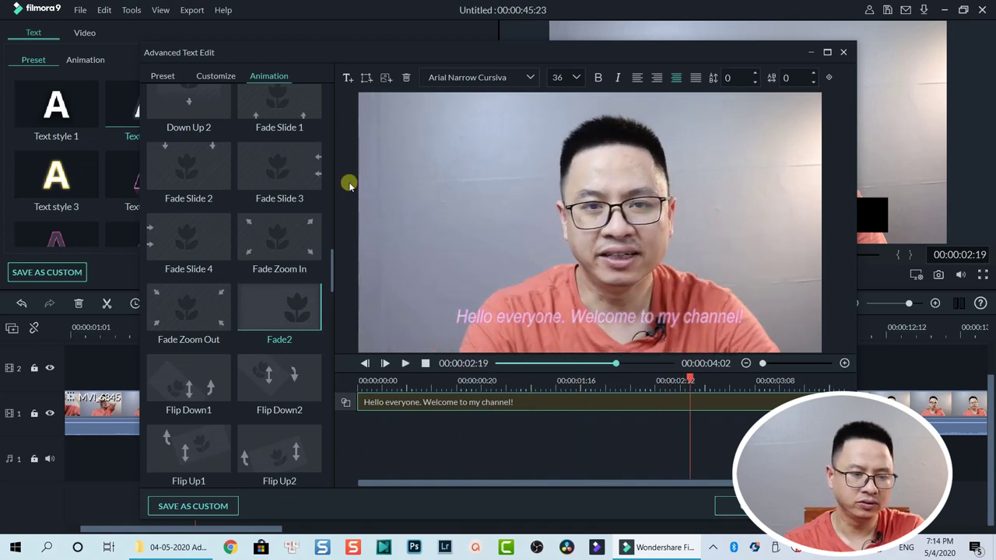
Step: Set the subtitle to No Animation and play its preview from the beginning
scroll(295, 160, up, 15)
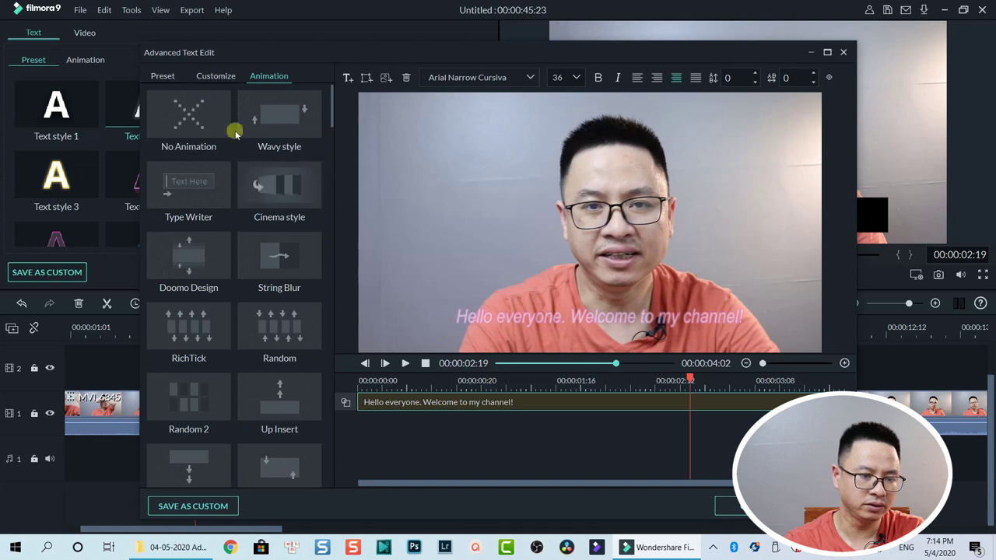
click(198, 116)
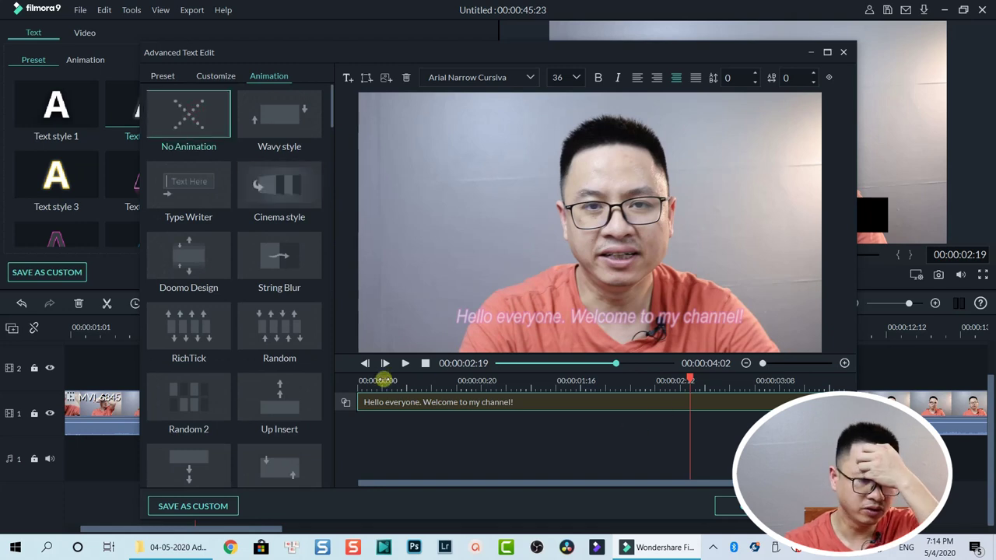
click(366, 380)
key(space)
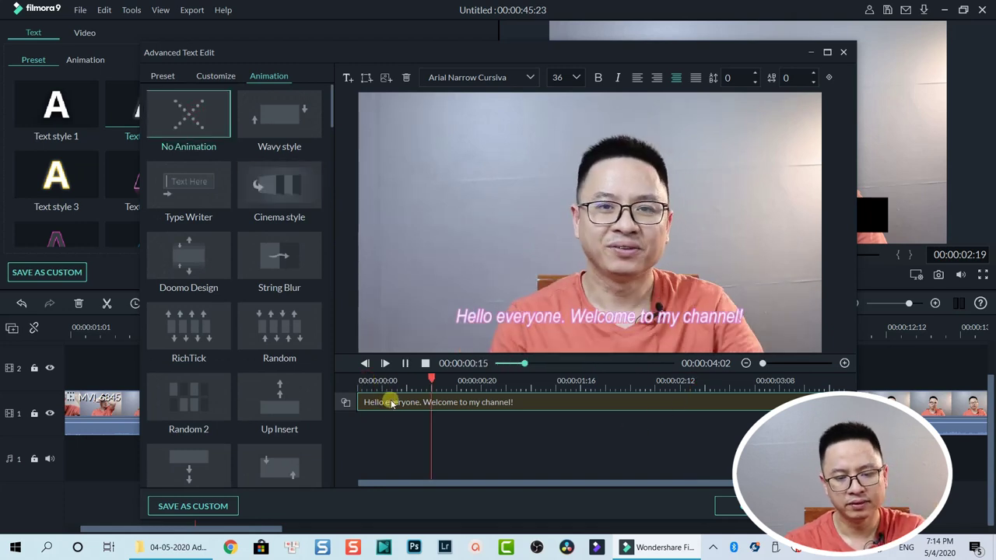
key(space)
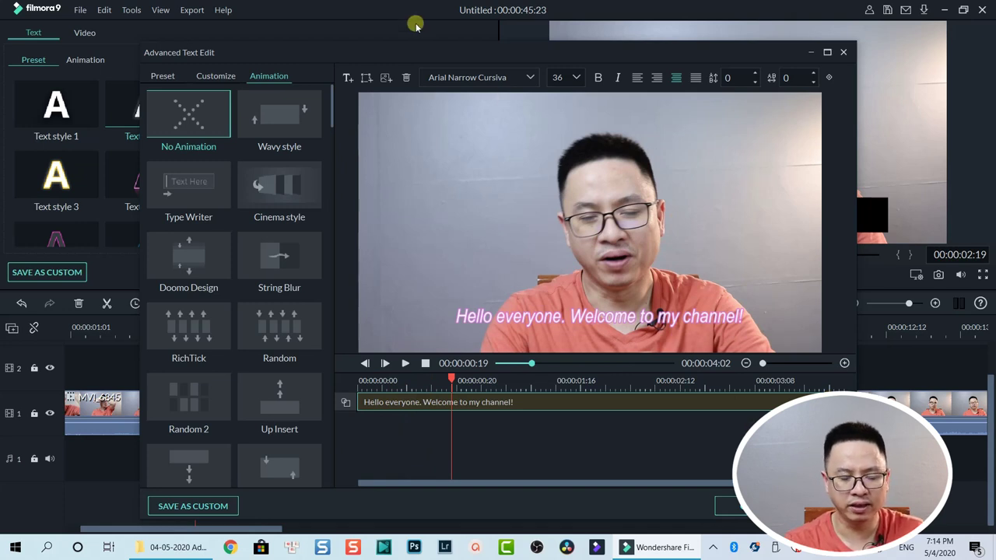
Step: Set the subtitle's character spacing to -4 and its font size to 44, and apply the text edits
mouse_move(773, 78)
mouse_down()
mouse_move(480, 273)
mouse_move(781, 78)
mouse_move(503, 269)
mouse_up()
click(576, 77)
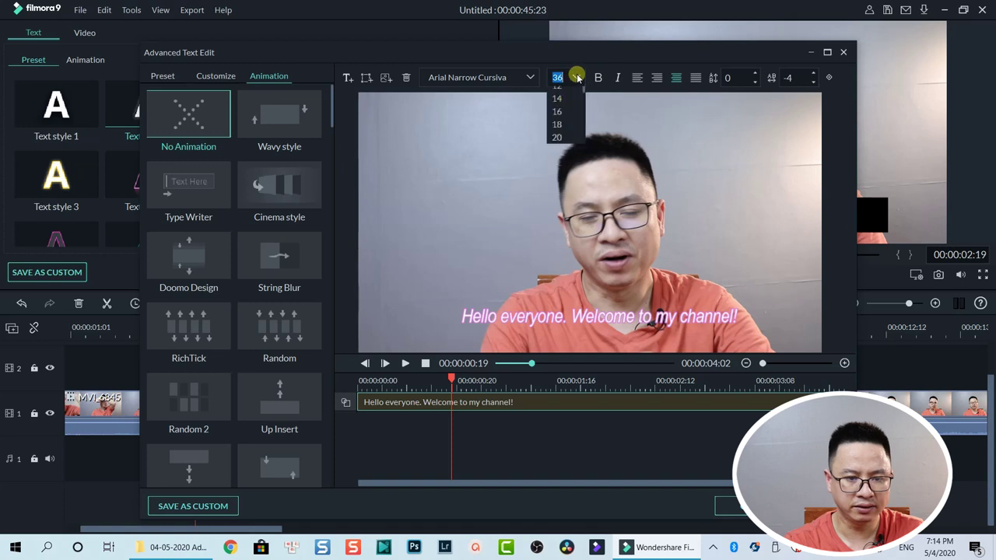
scroll(561, 128, down, 4)
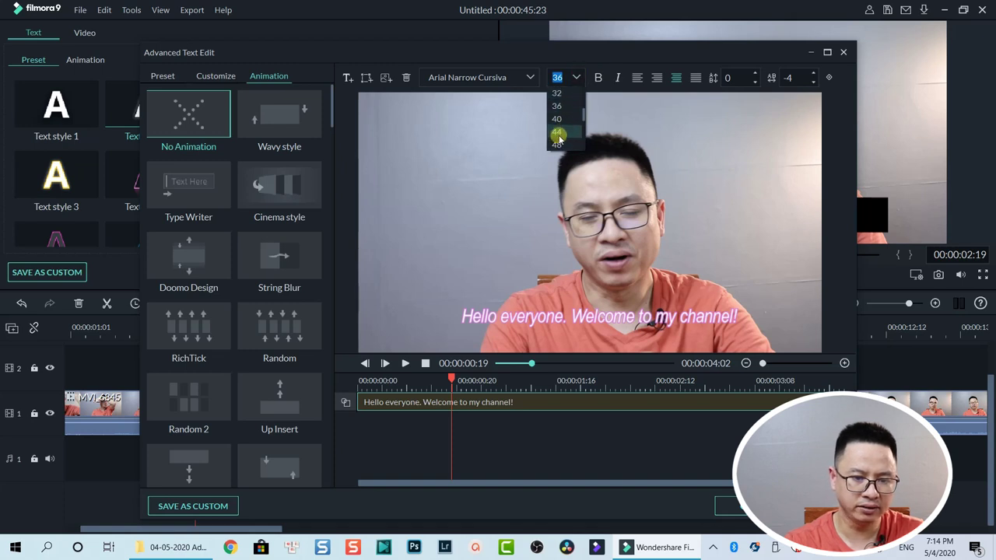
click(558, 134)
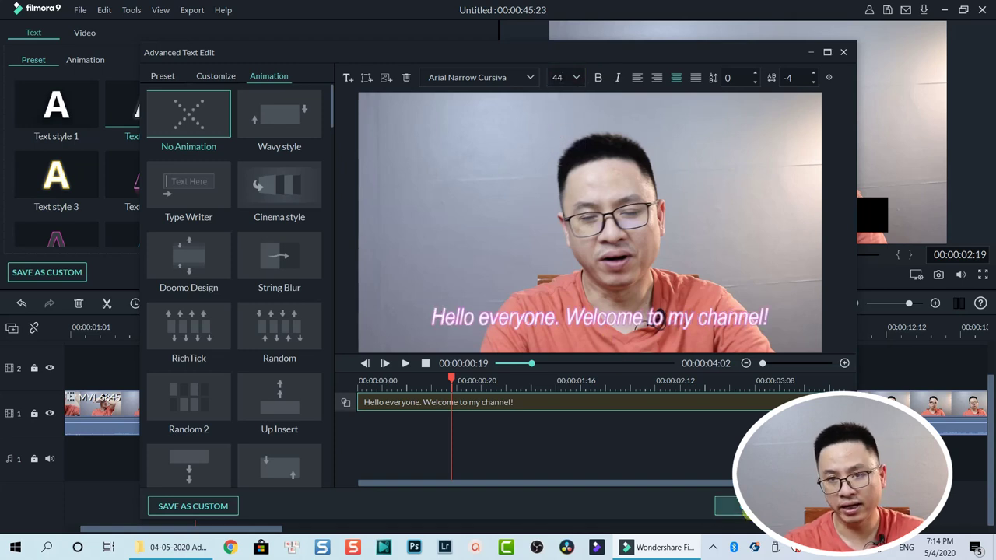
click(732, 506)
click(453, 272)
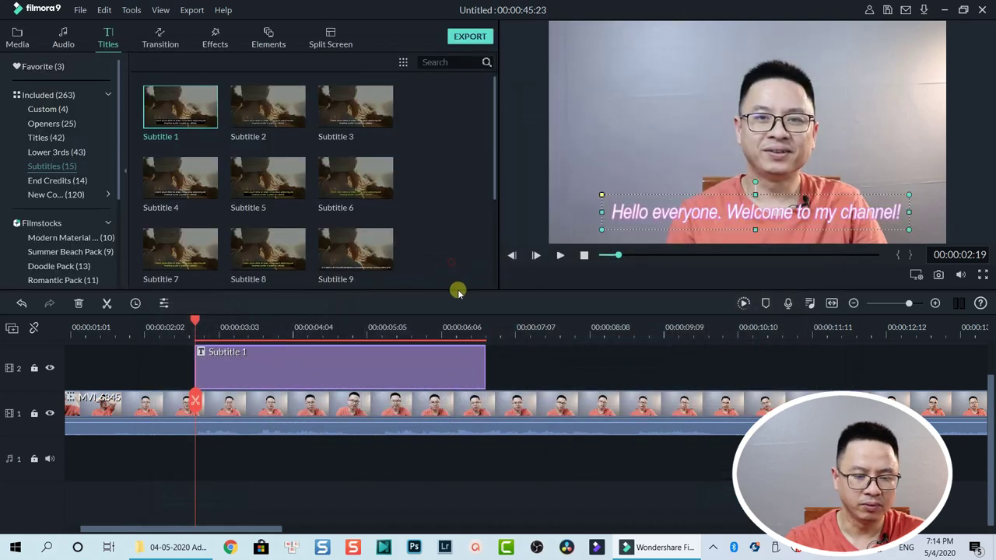
Step: Copy the Subtitle 1 clip, paste it on the same track at 00:00:07:10, and play the start of the pasted copy
scroll(502, 373, up, 2)
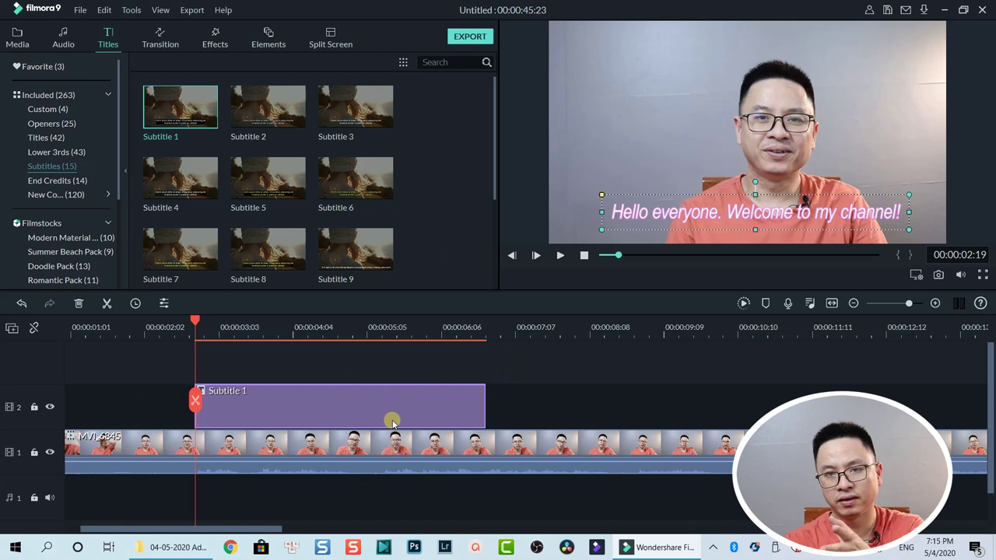
right_click(347, 403)
click(370, 211)
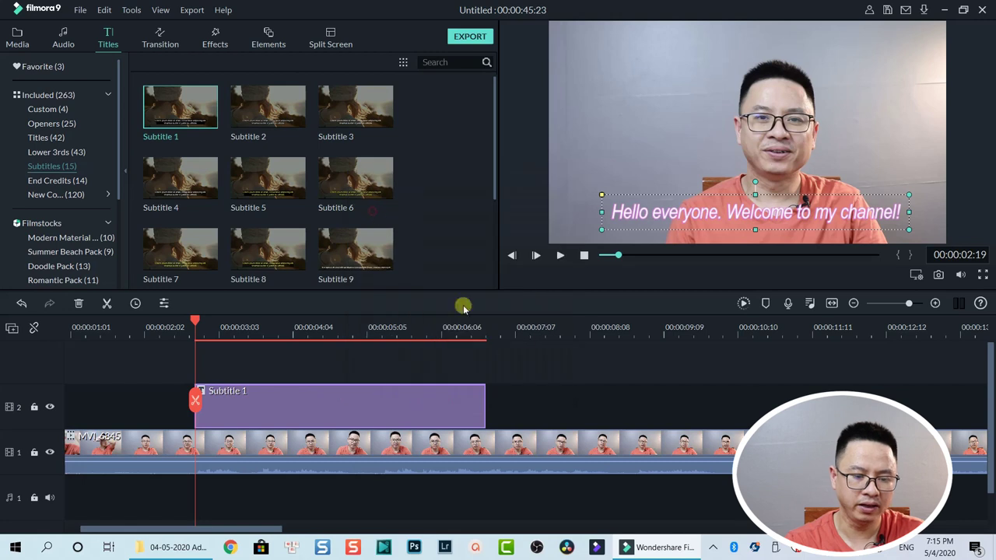
click(526, 333)
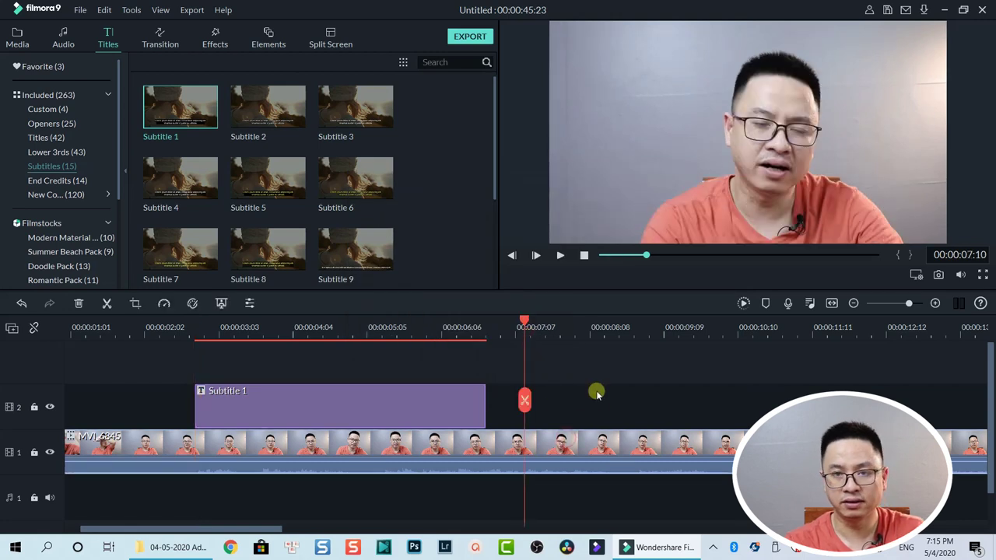
key(ctrl+v)
click(514, 331)
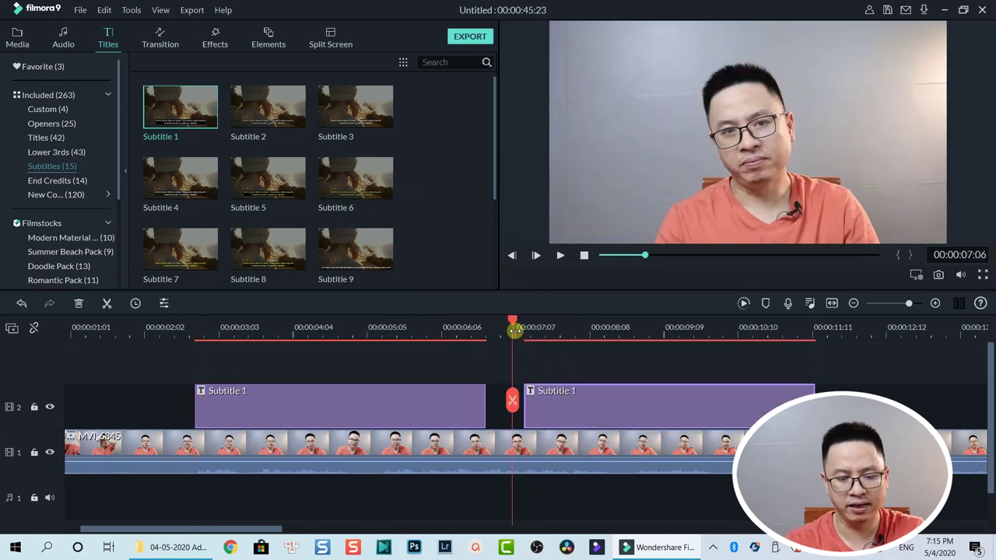
key(space)
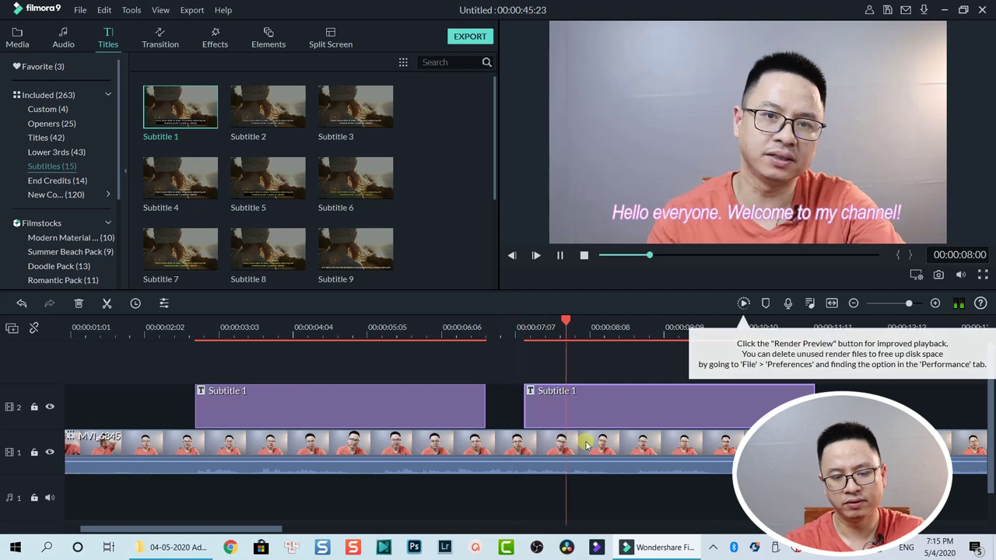
key(space)
Step: Replace the pasted subtitle's text with "In today's video, I am going to show you how to add subtitle"
double_click(629, 411)
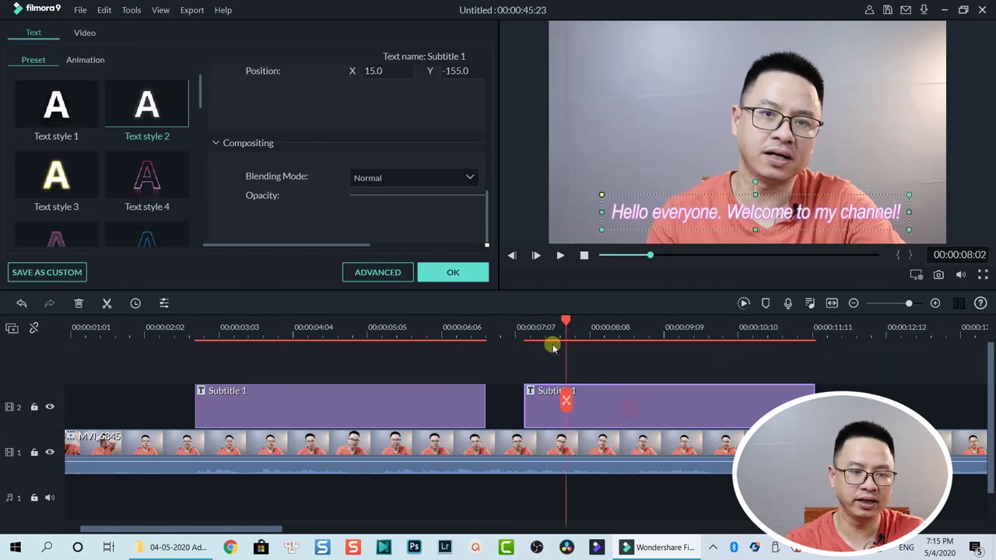
scroll(389, 137, up, 8)
scroll(389, 127, up, 2)
drag(386, 119, 212, 118)
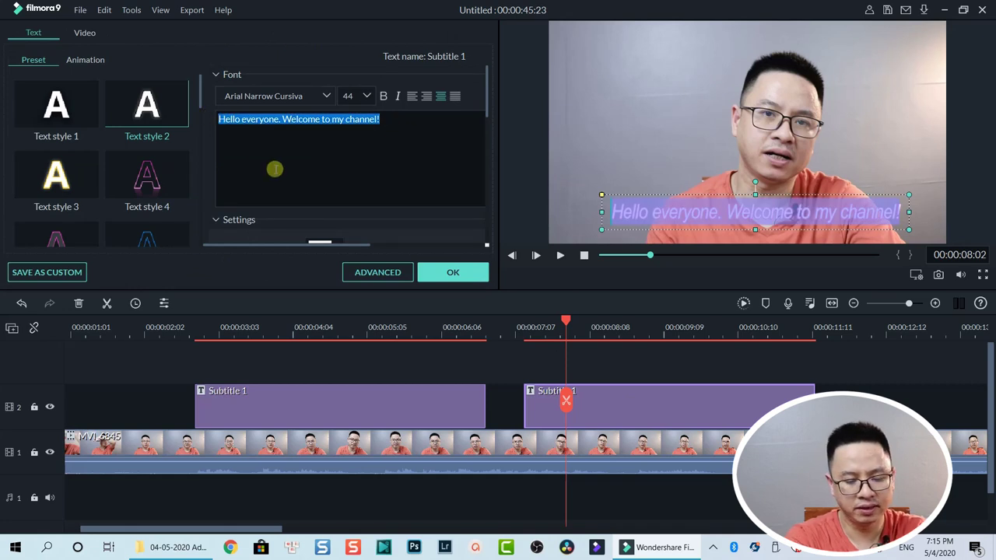
key(BackSpace)
text(In today's)
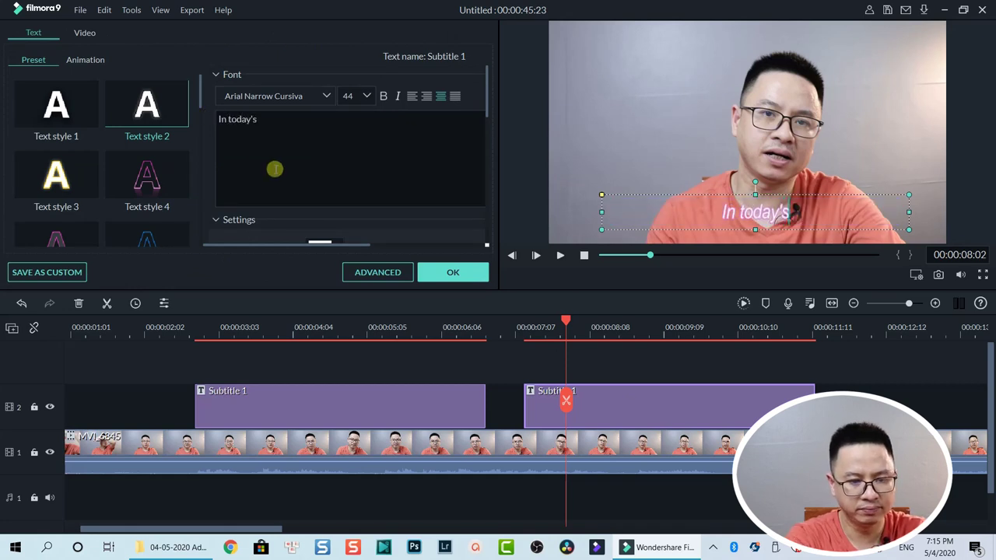
text( video, I )
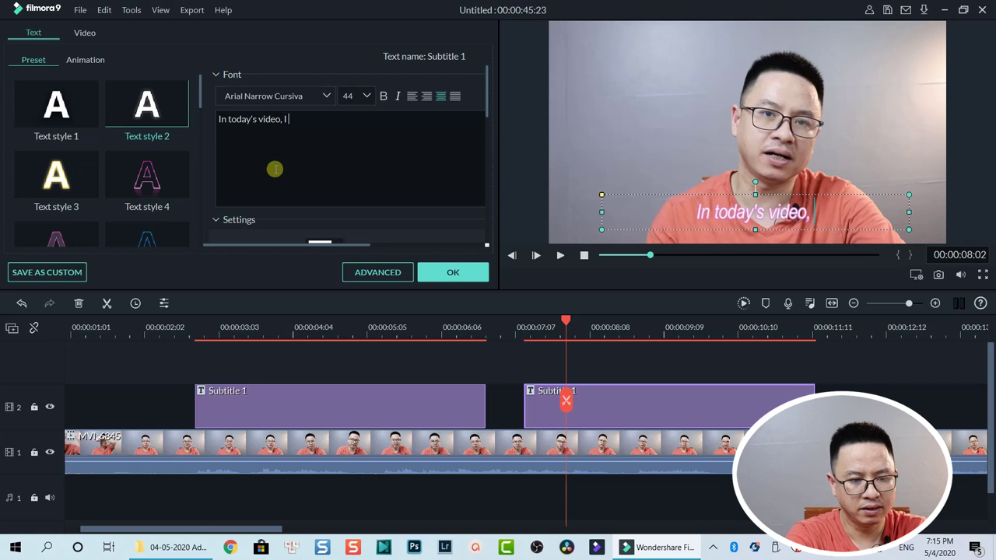
text(am going to sho)
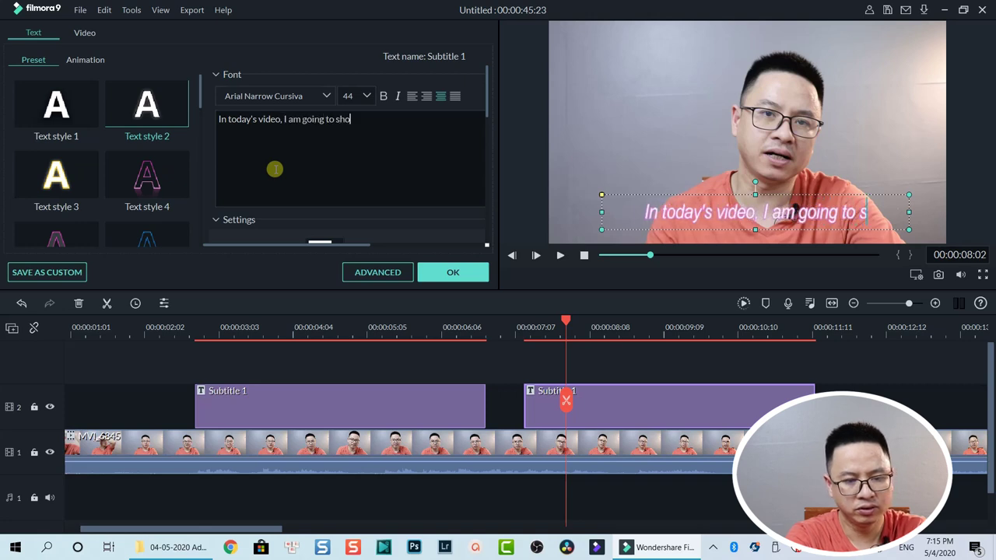
text(w you how)
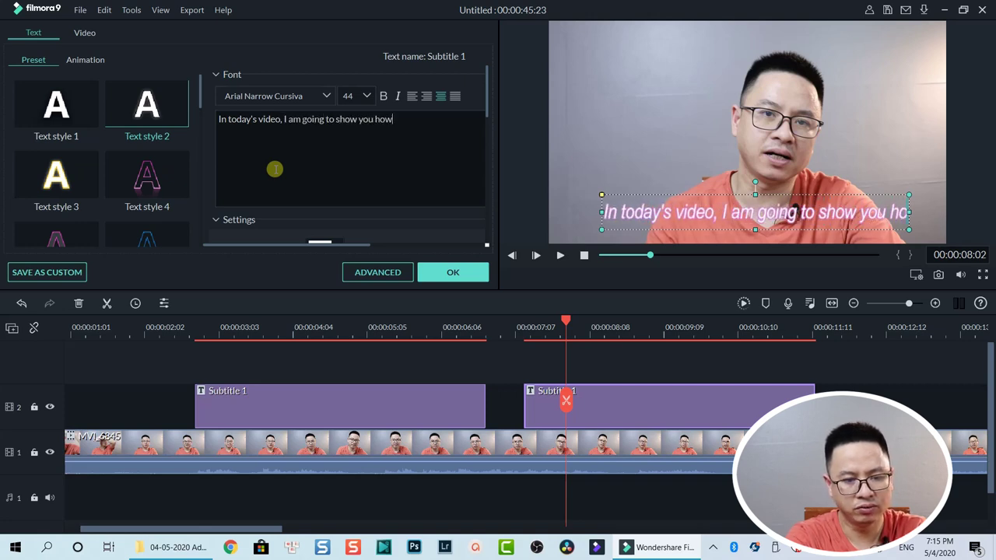
text( to add subtitle)
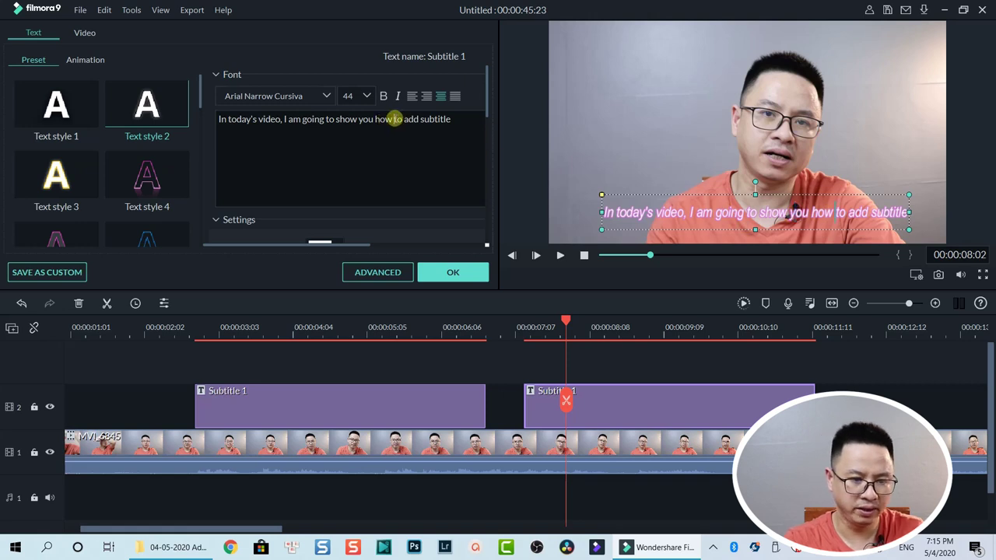
Step: Break the new subtitle onto a second line before "how to add subtitle" and enlarge its text box in the preview
click(375, 119)
key(Return)
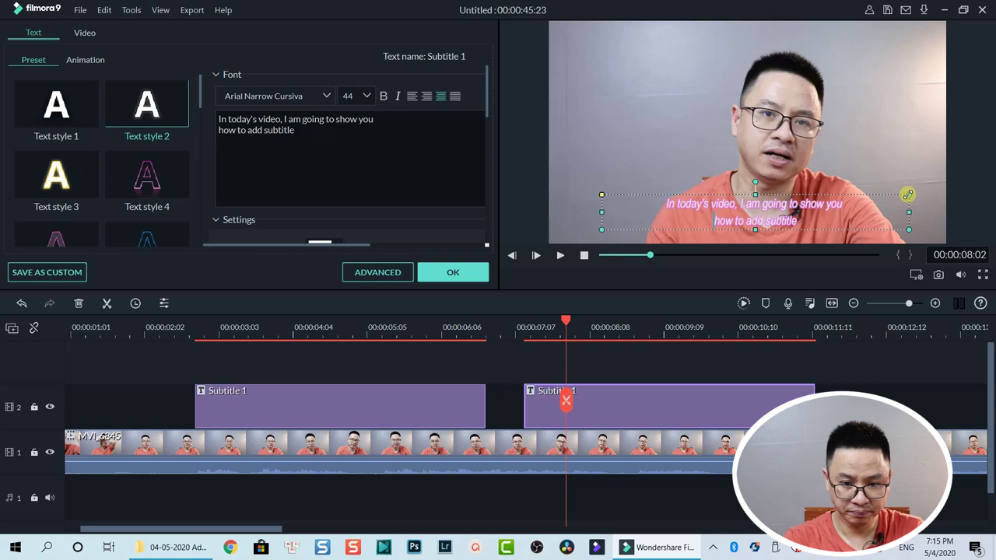
drag(909, 195, 790, 194)
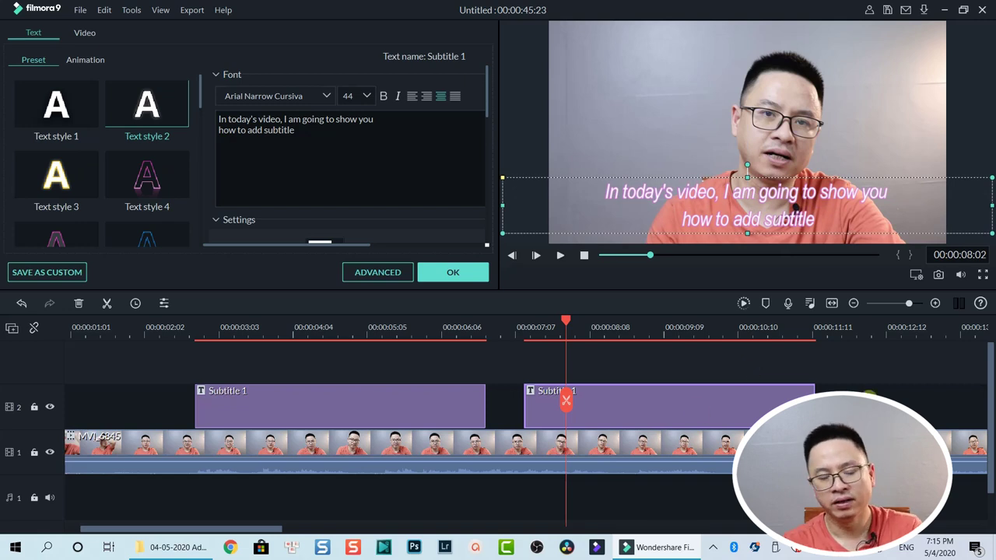
click(505, 364)
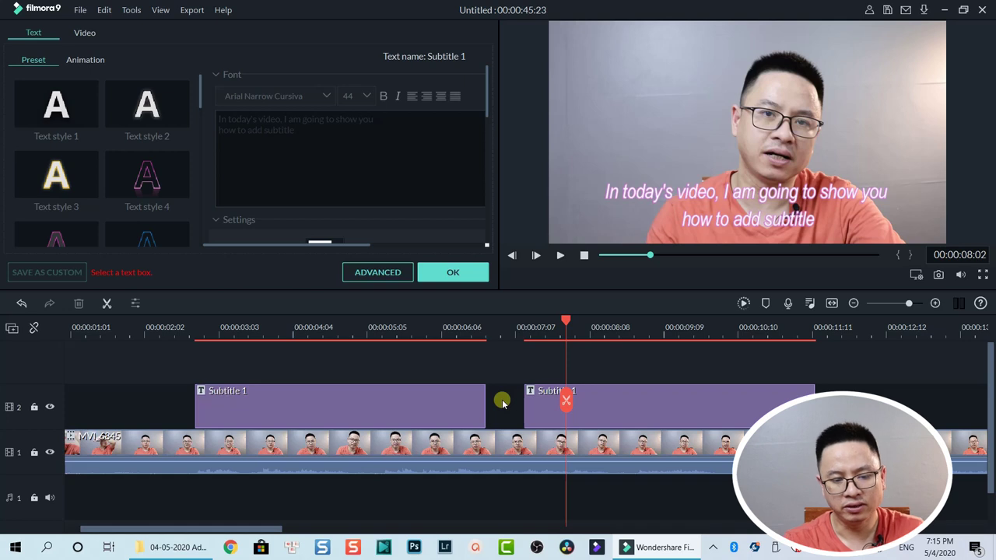
Step: Open the second Subtitle 1 clip for advanced text editing and delete its existing text box
click(605, 402)
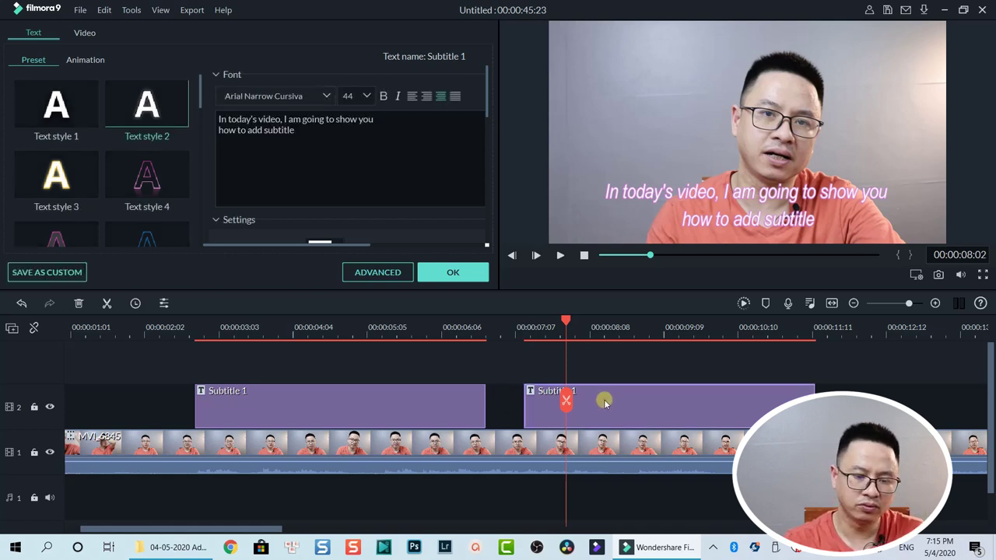
right_click(605, 402)
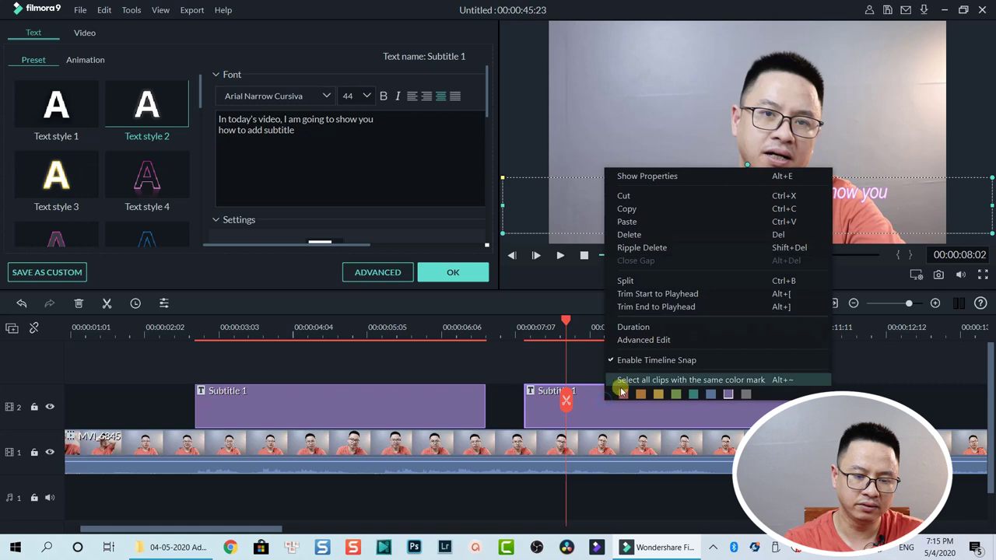
click(634, 340)
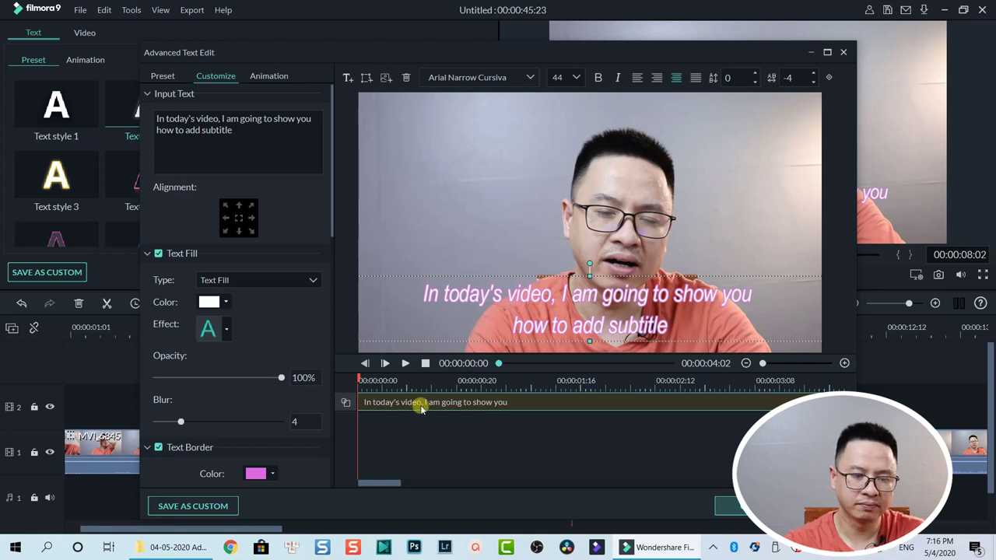
click(406, 77)
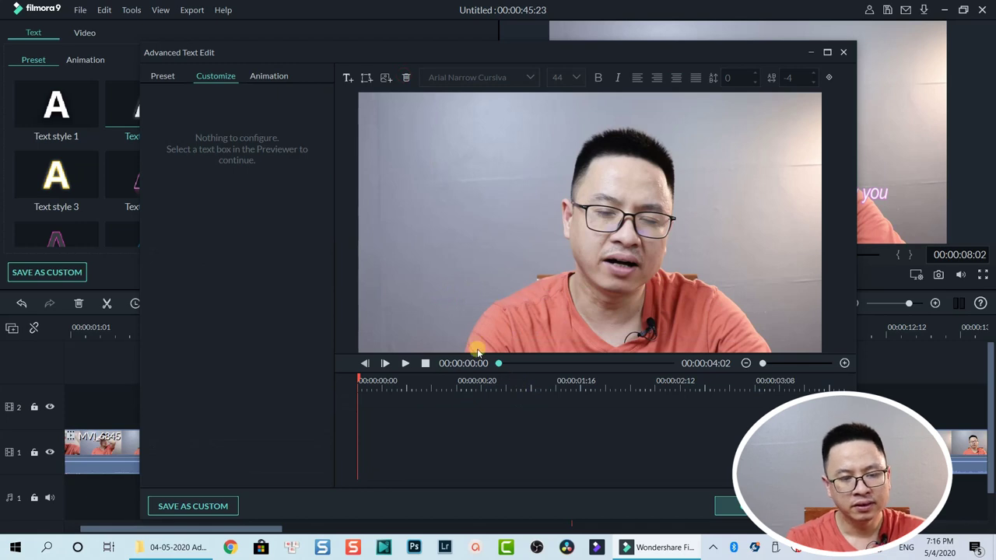
Step: Add a new text box and move it to the lower middle of the frame, over the speaker's chest
click(367, 78)
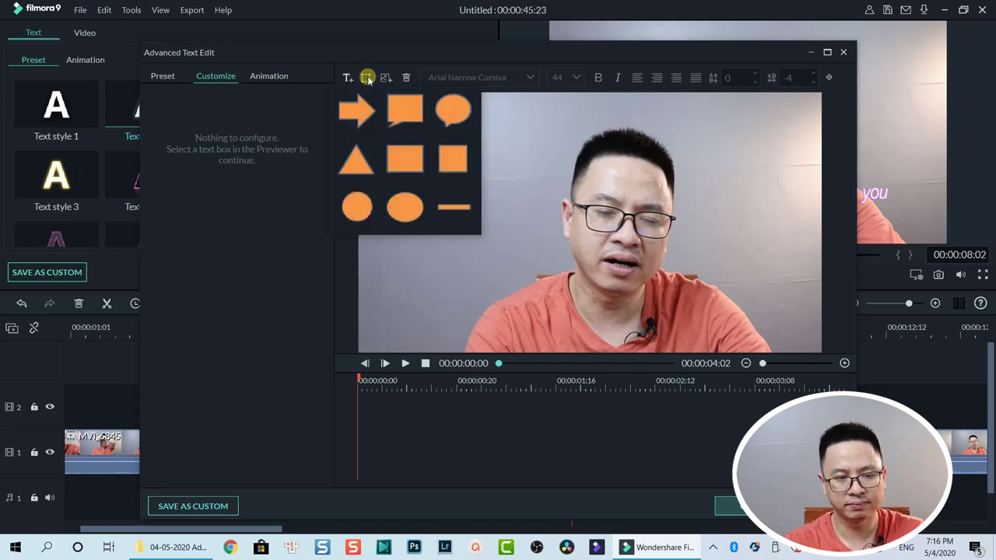
click(403, 167)
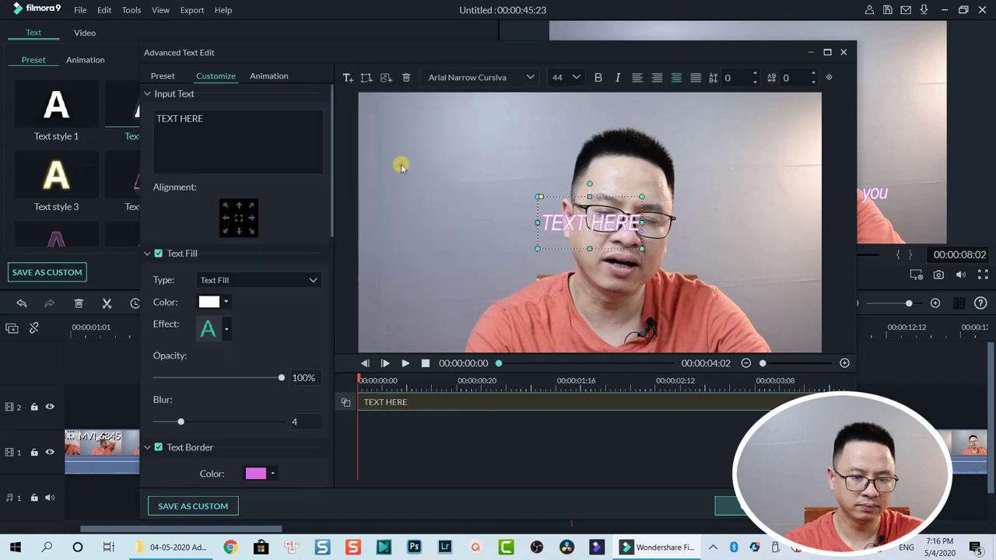
drag(581, 230, 561, 326)
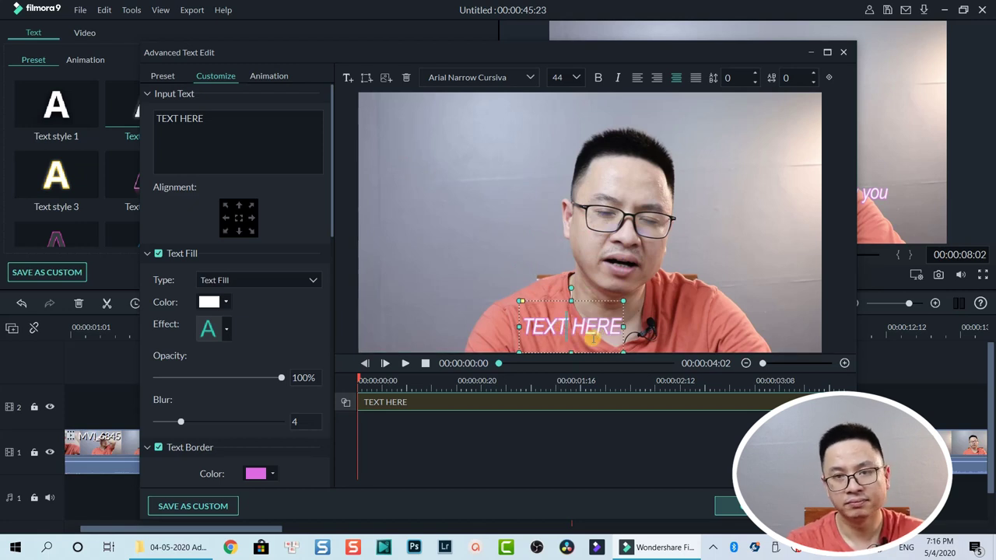
Step: Replace the placeholder text with "Hello, this is my subtitle" and enlarge the text box so the line is bigger
key(ctrl+a)
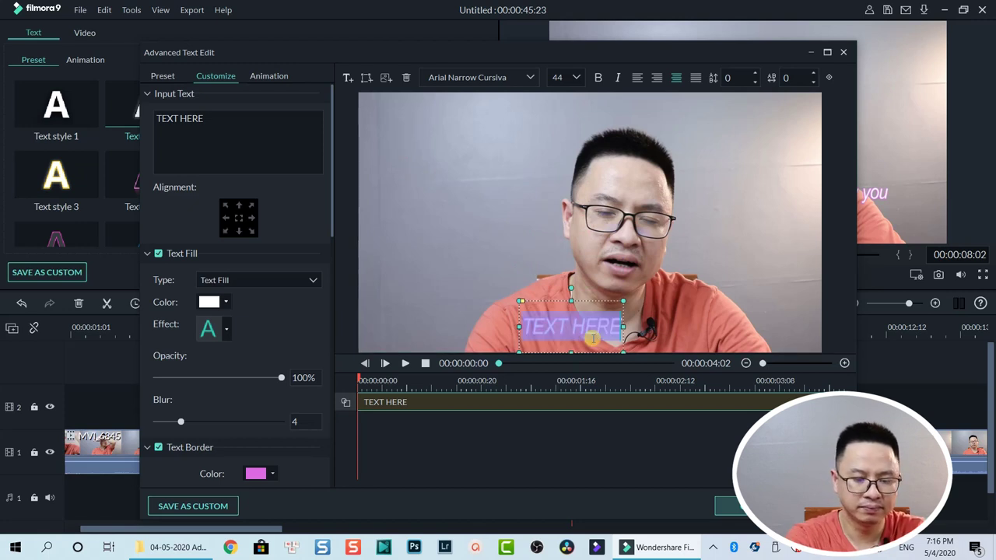
text(hello)
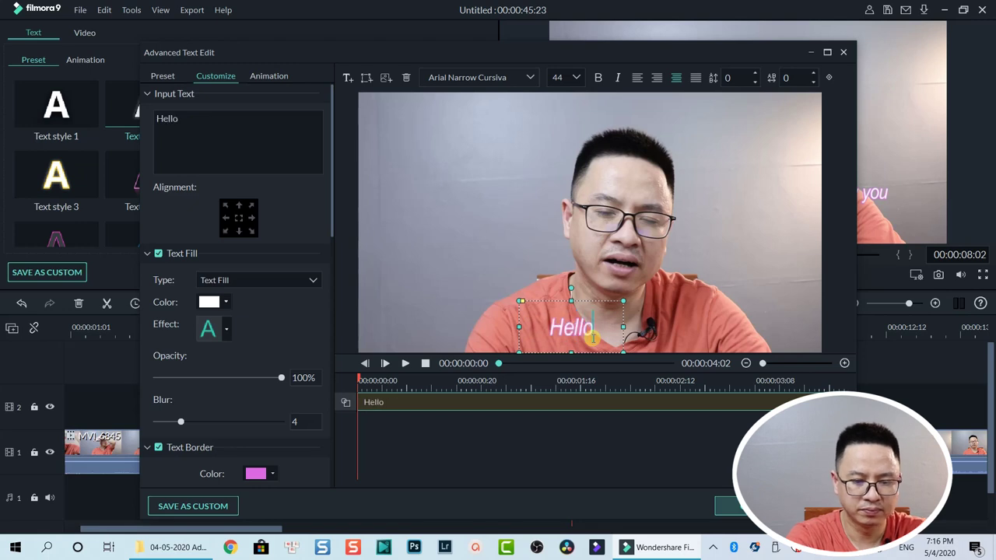
text(, this is)
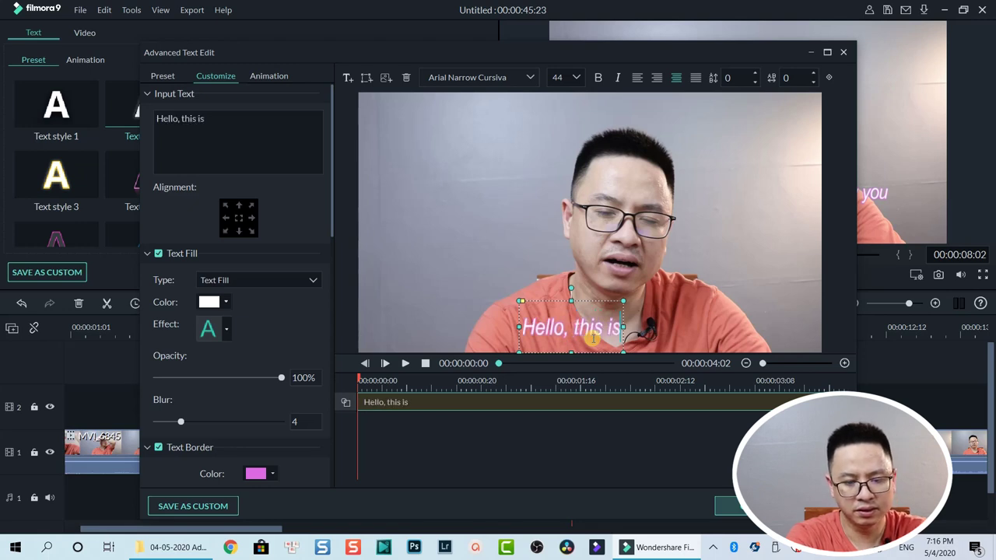
text( my subtitle)
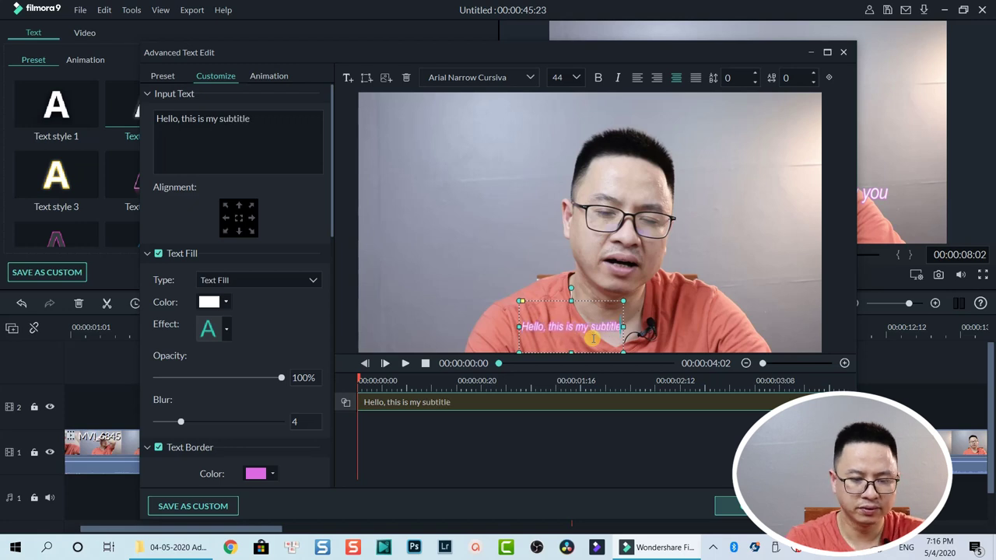
mouse_move(623, 301)
mouse_down()
mouse_move(670, 288)
mouse_move(641, 305)
mouse_up()
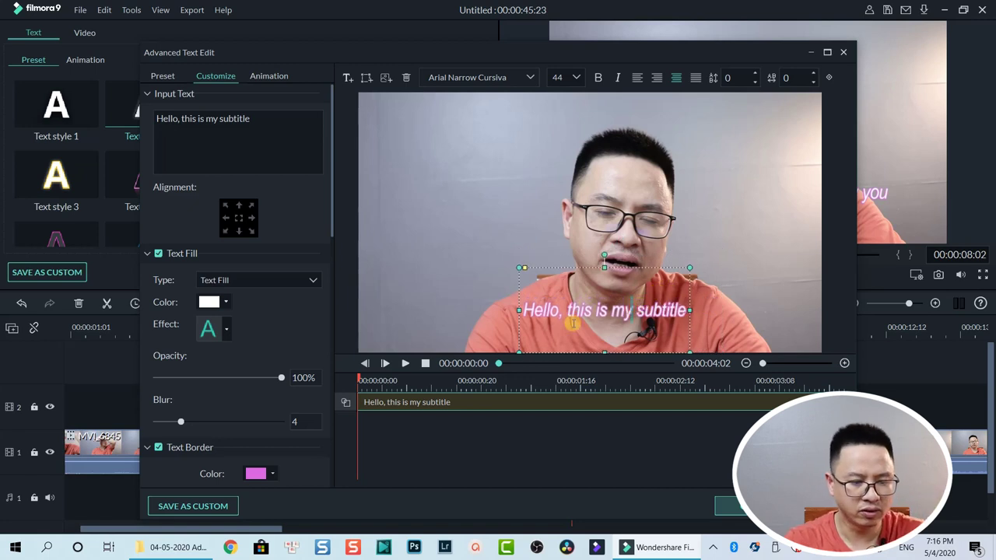
Step: Try a medium blue and a darker blue border color on the subtitle text
click(272, 474)
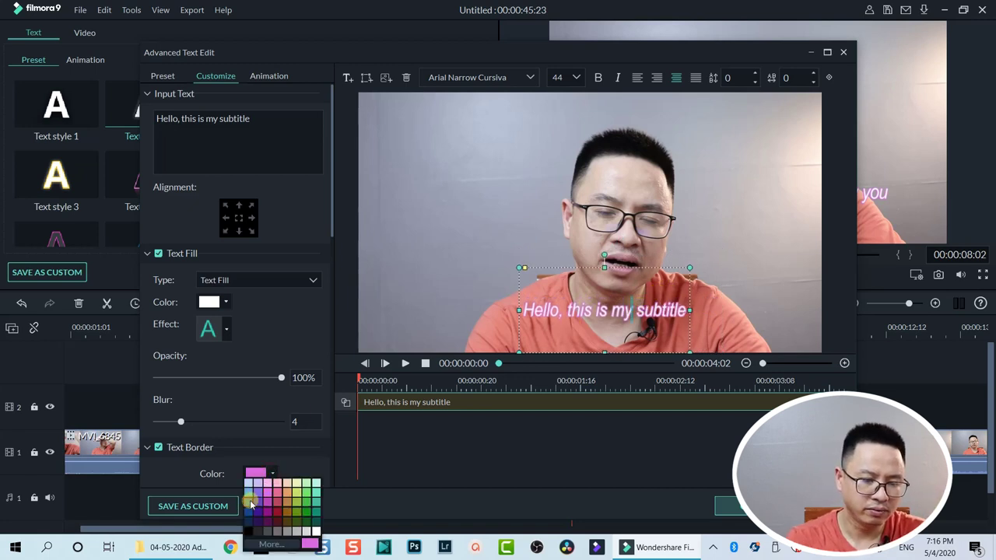
click(250, 502)
click(265, 473)
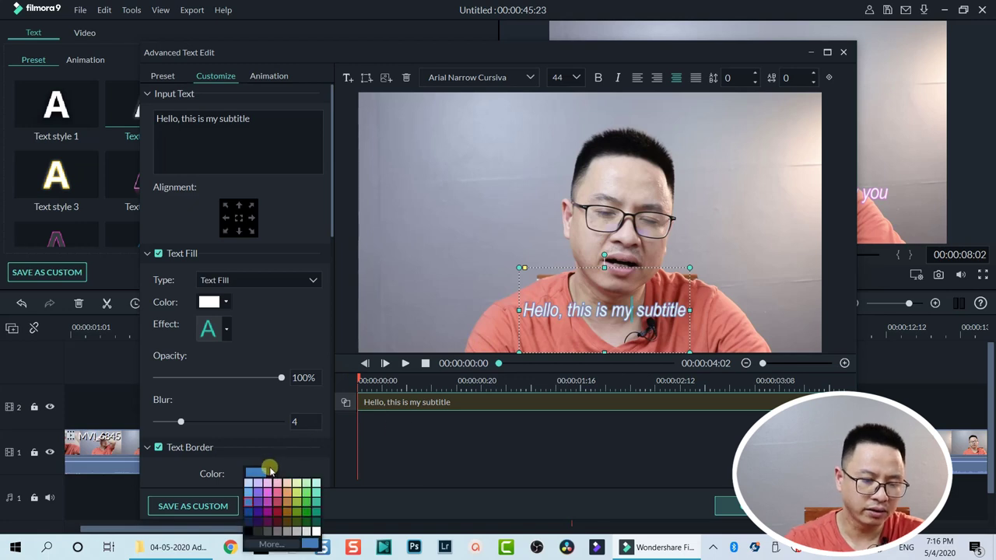
click(248, 513)
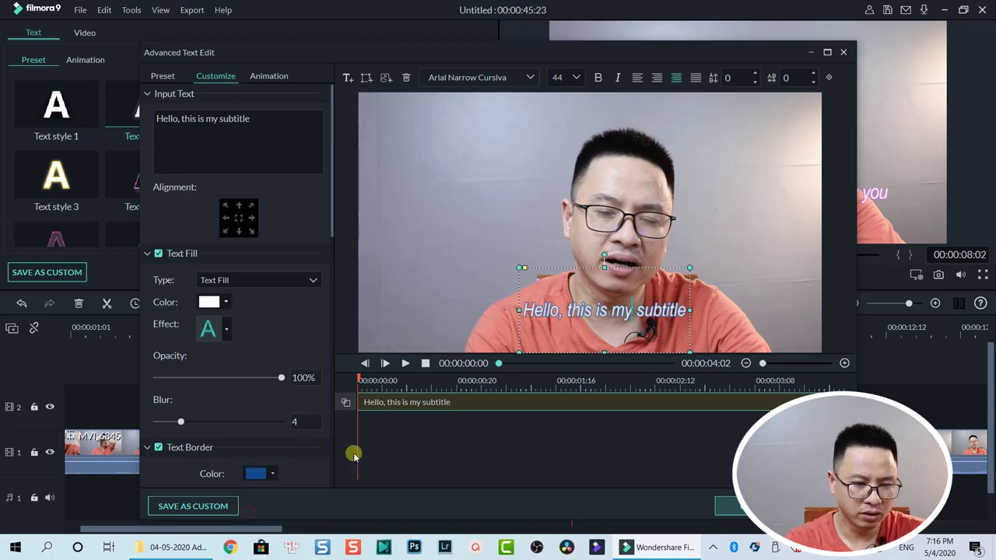
Step: Try a black text fill on the subtitle and return the fill color to white
click(225, 302)
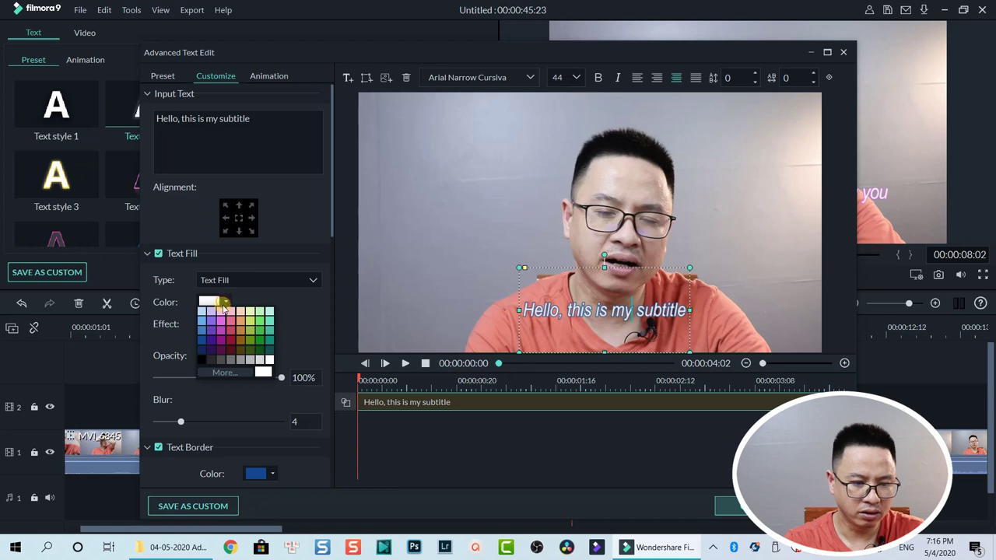
click(201, 359)
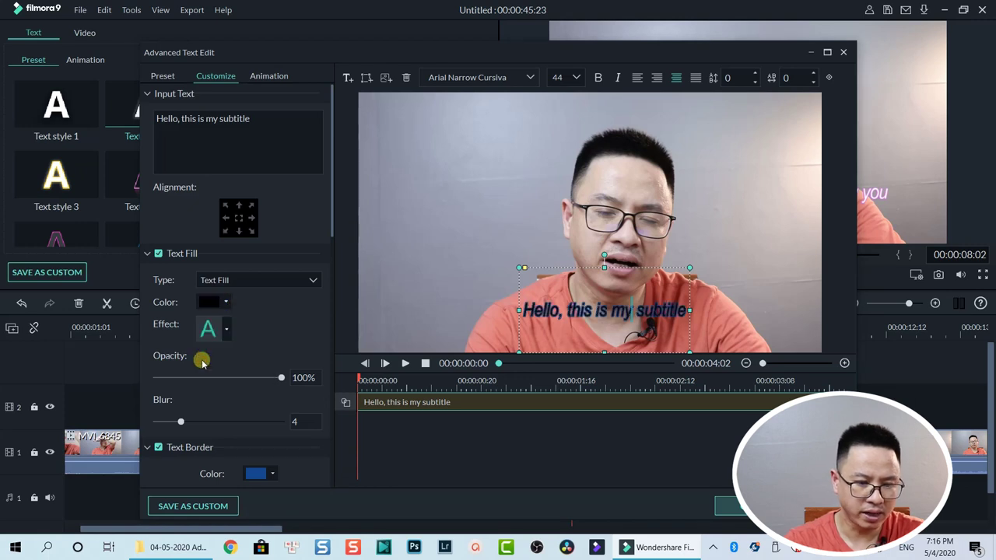
click(225, 303)
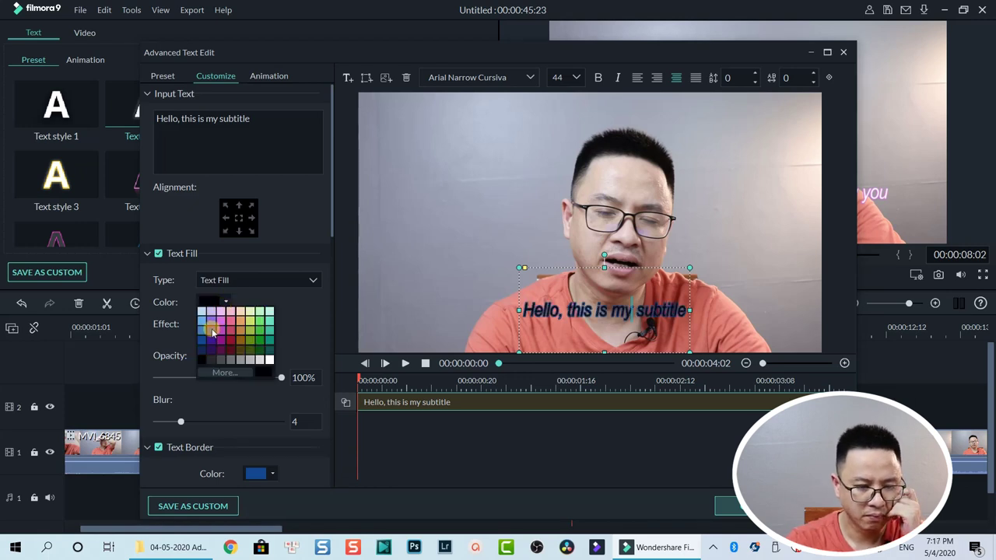
click(268, 359)
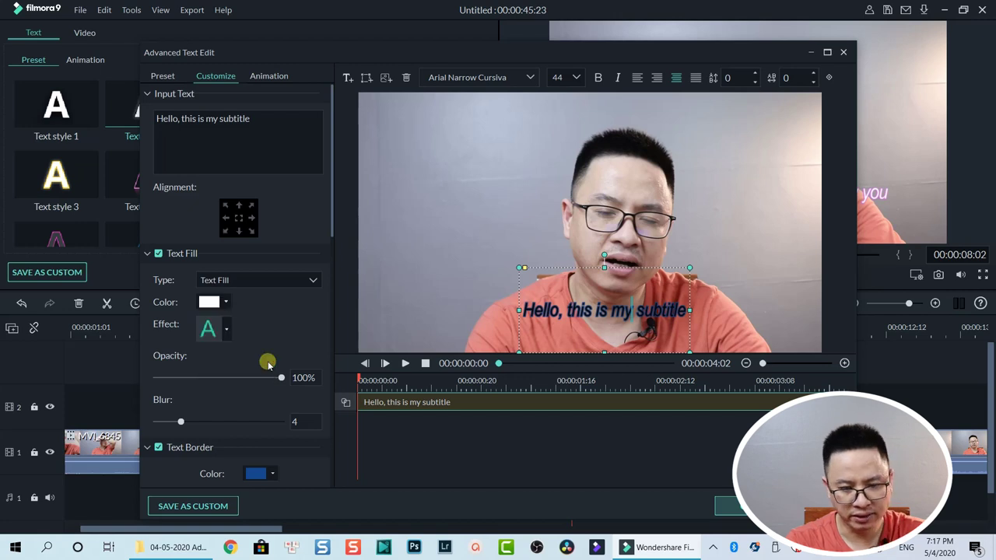
Step: Set the subtitle's text border color to black and its font to Bebas Neue
click(272, 470)
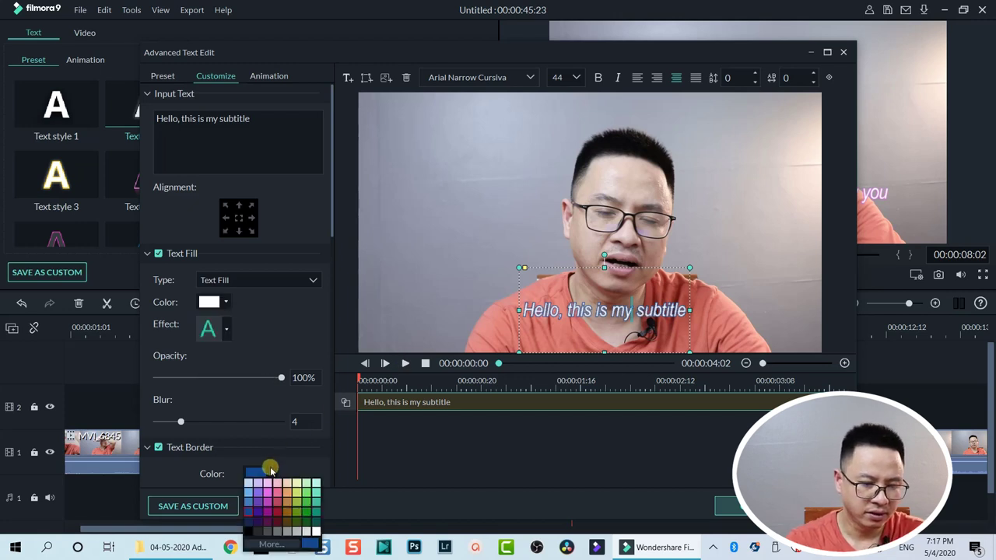
click(252, 533)
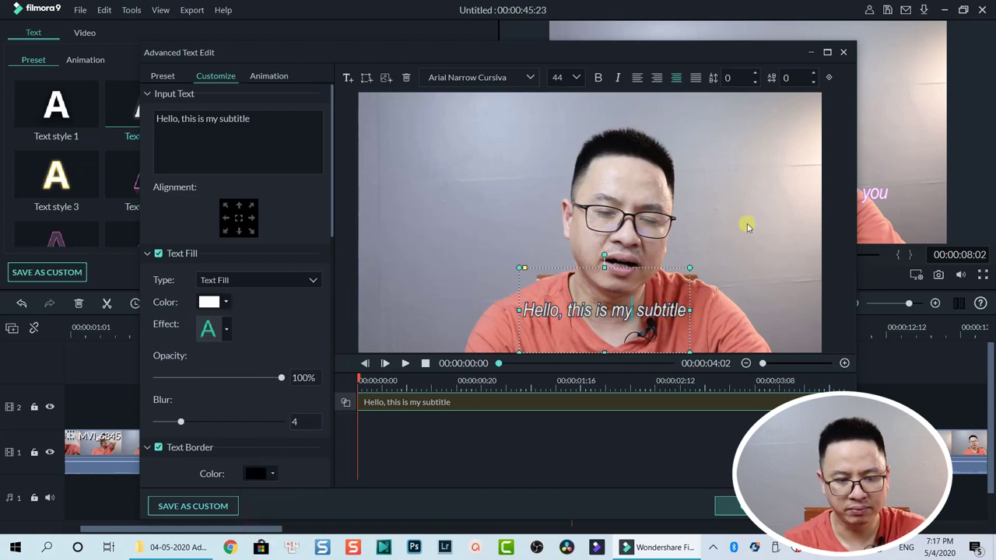
click(527, 76)
key(b)
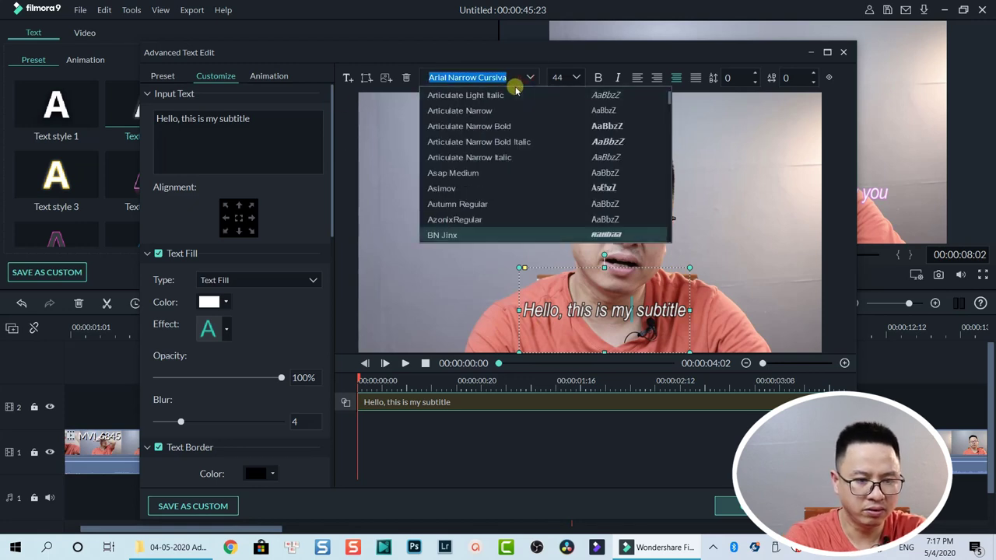
scroll(455, 195, down, 1)
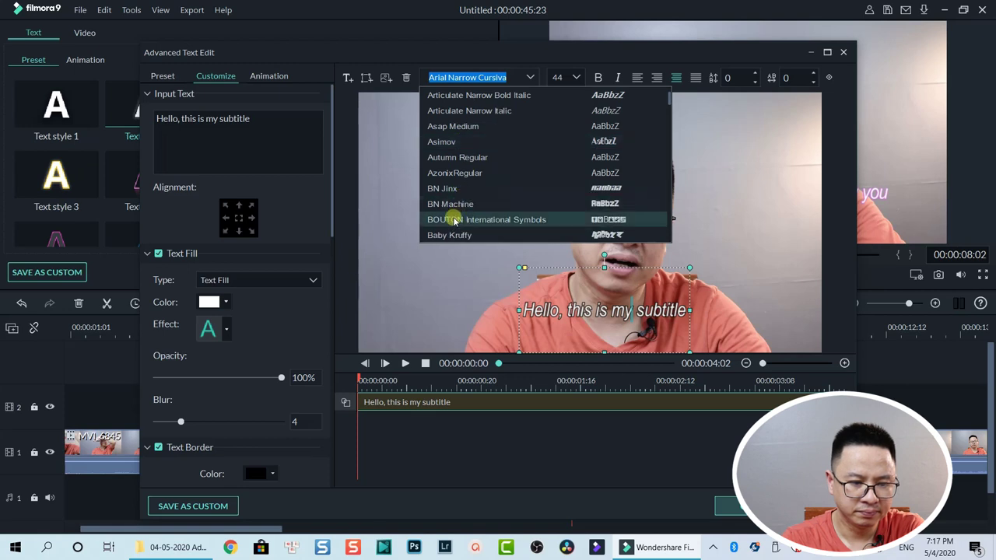
scroll(458, 207, down, 3)
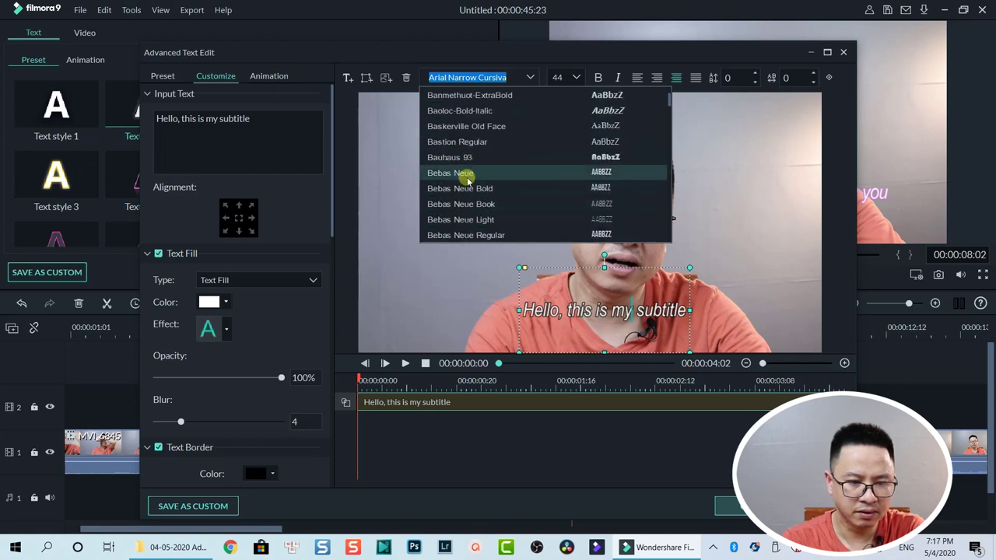
click(468, 176)
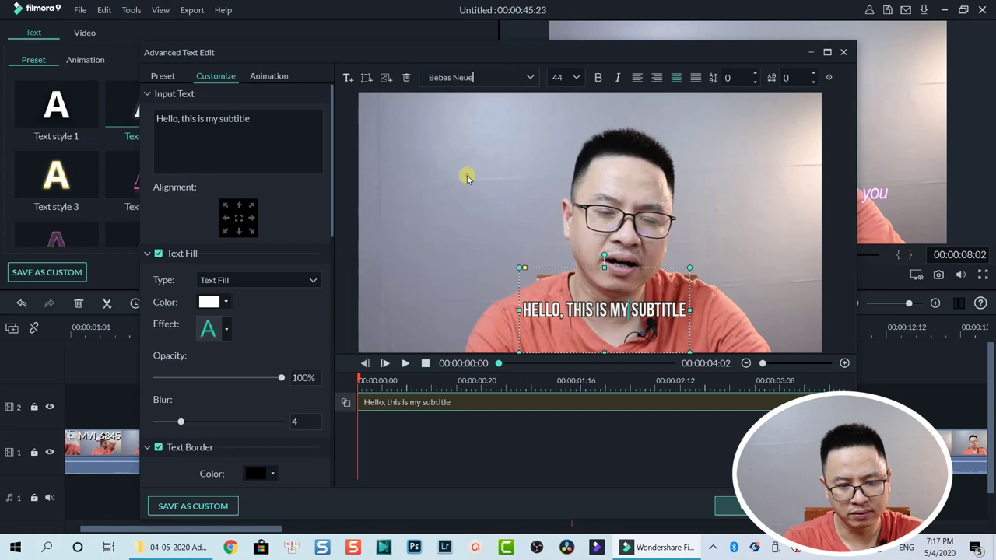
click(747, 293)
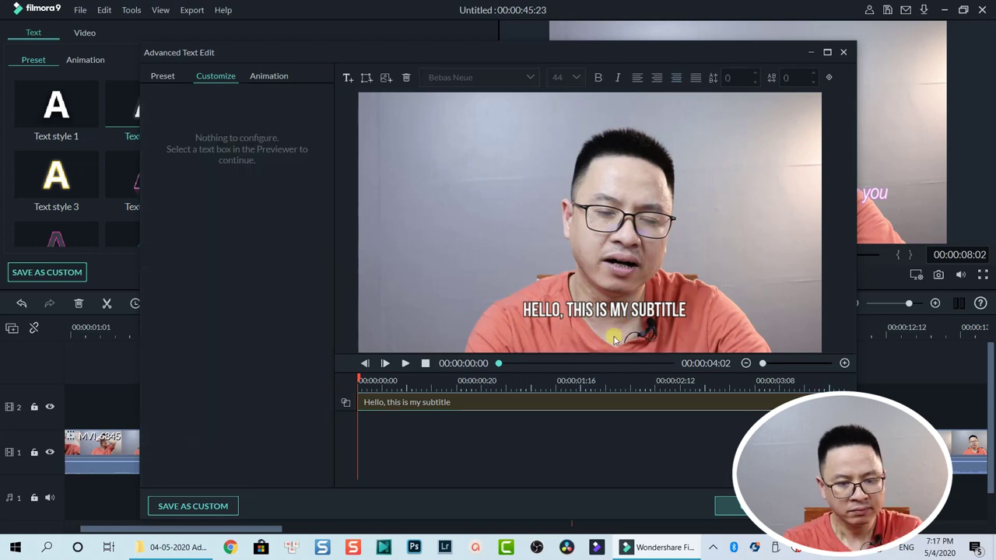
Step: Save the styled text as a custom preset named "My subtitle" and apply the text edits
click(593, 308)
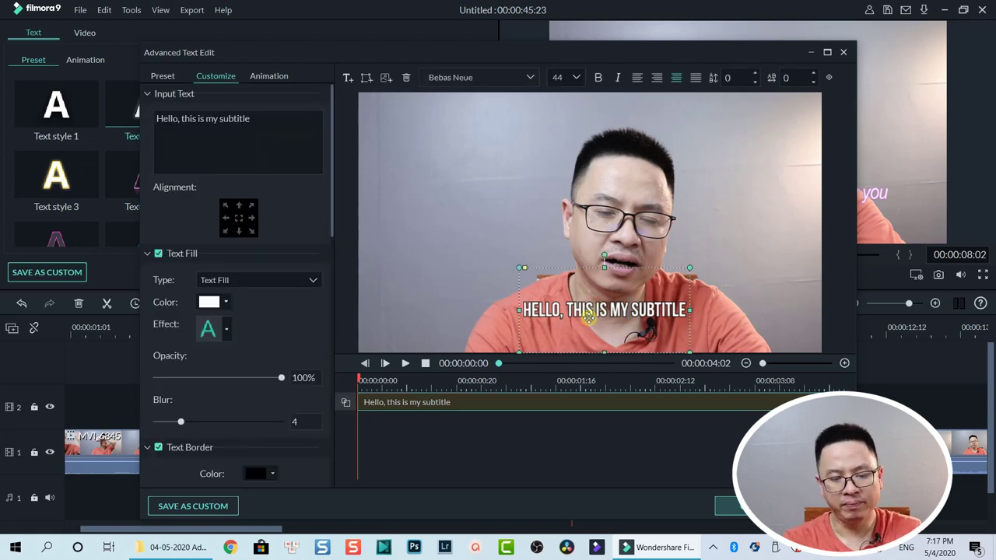
click(194, 508)
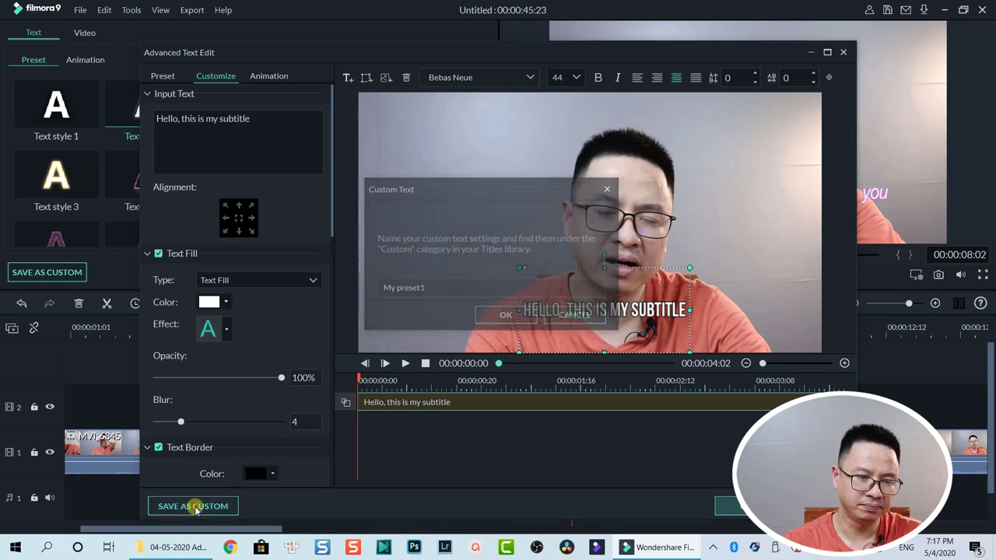
drag(433, 289, 349, 291)
text(My subtitle)
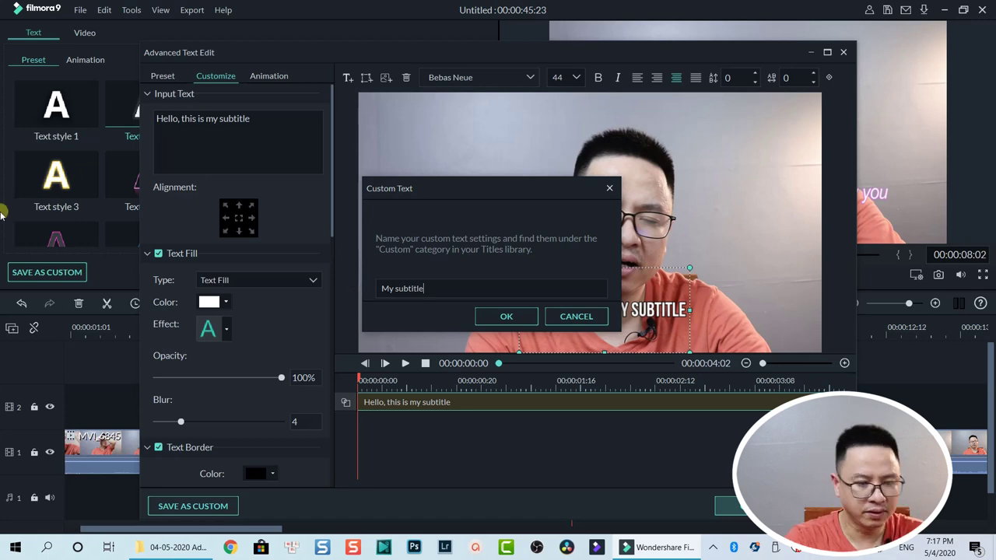
click(503, 316)
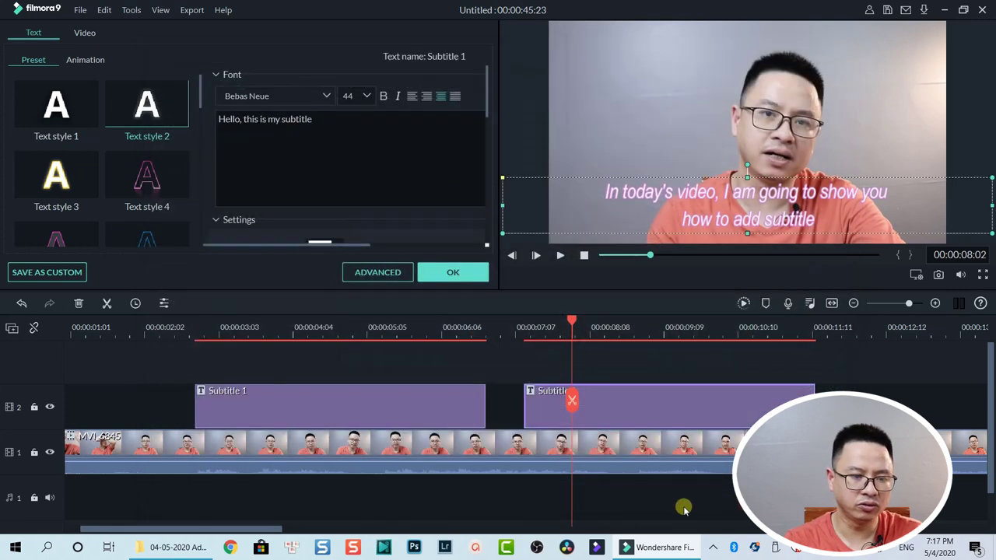
click(468, 274)
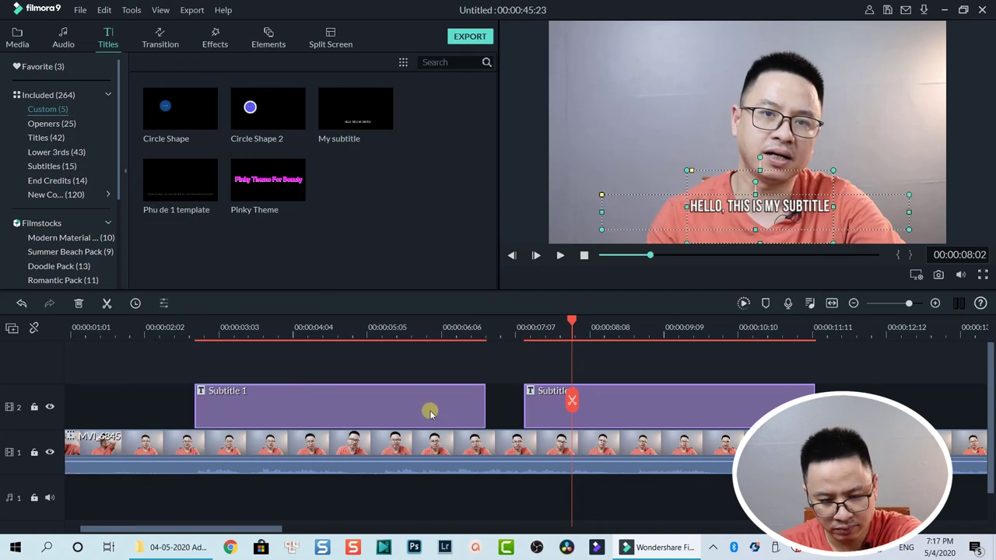
Step: Delete both Subtitle 1 clips from the second video track
key(Delete)
click(290, 404)
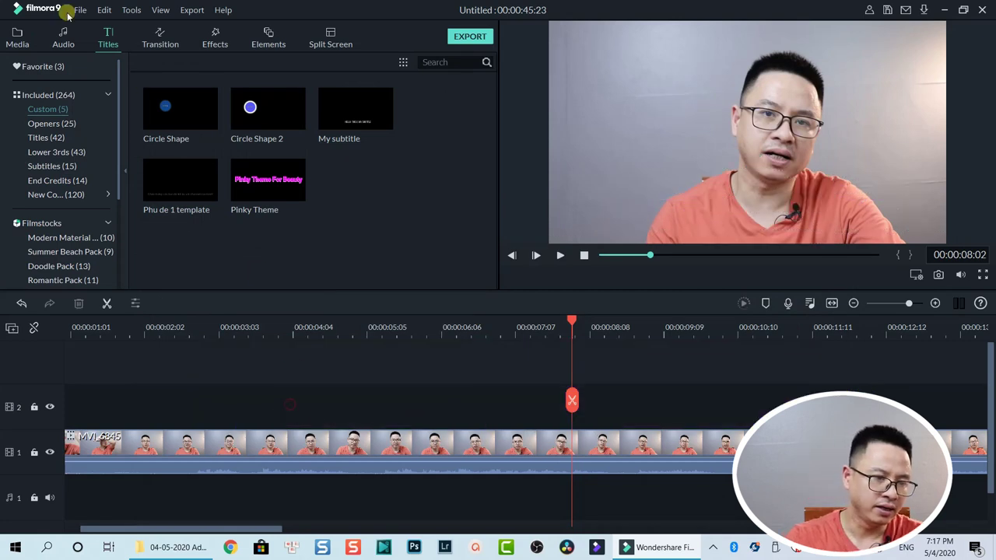
click(28, 29)
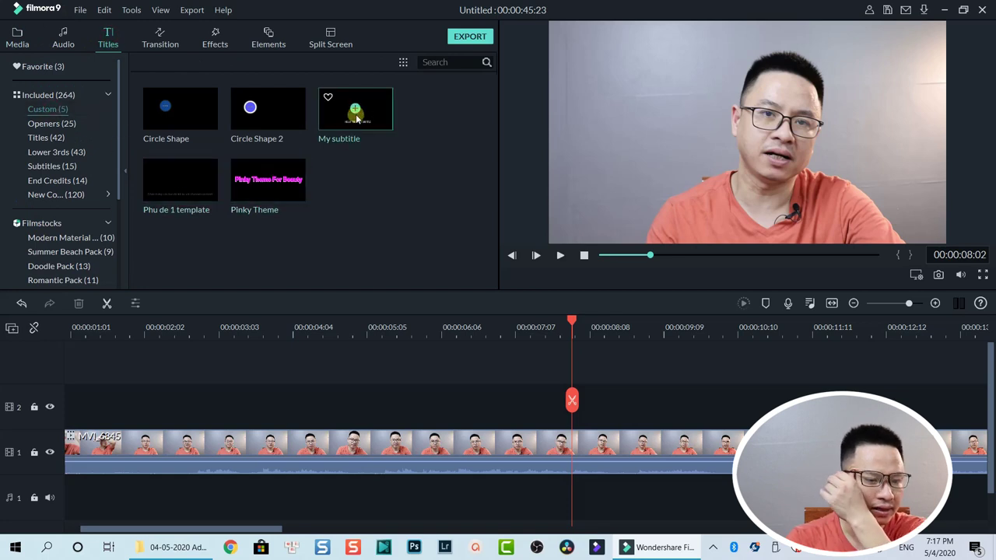
Step: Place the custom title My subtitle on the second video track at about 00:00:04:00 and play part of it
drag(356, 114, 281, 406)
click(432, 334)
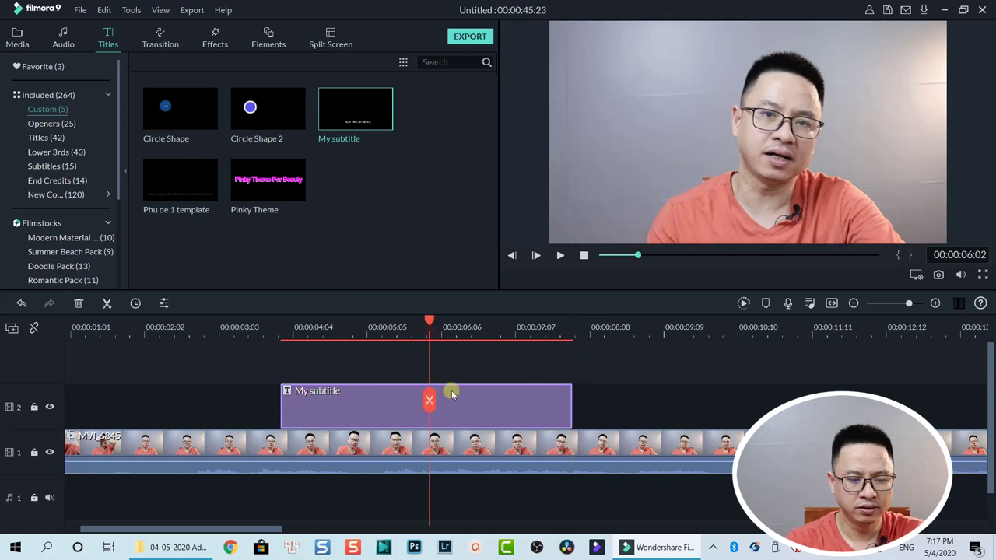
key(space)
click(660, 335)
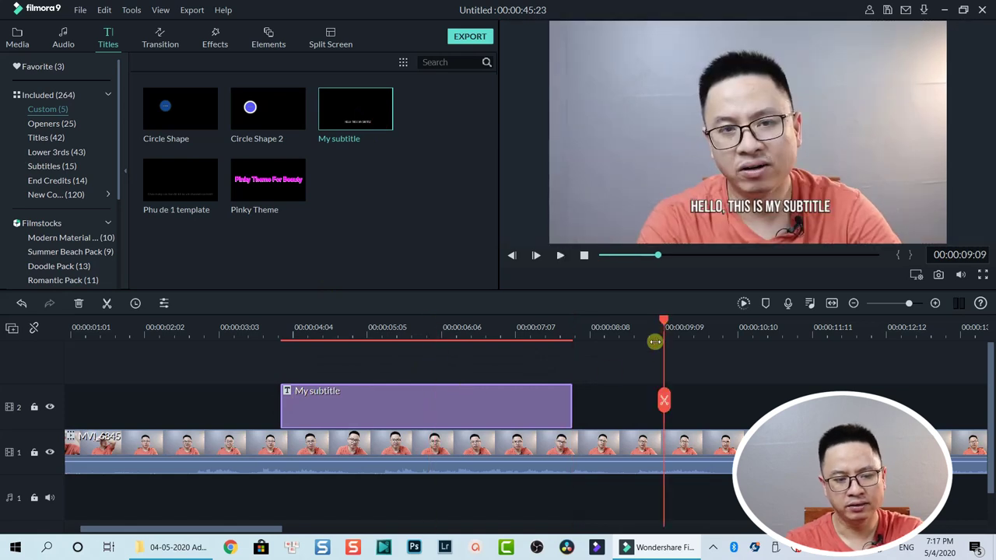
Step: Place a second My subtitle title on the second video track at the playhead, 00:00:09:09, and play part of it
drag(393, 130, 679, 404)
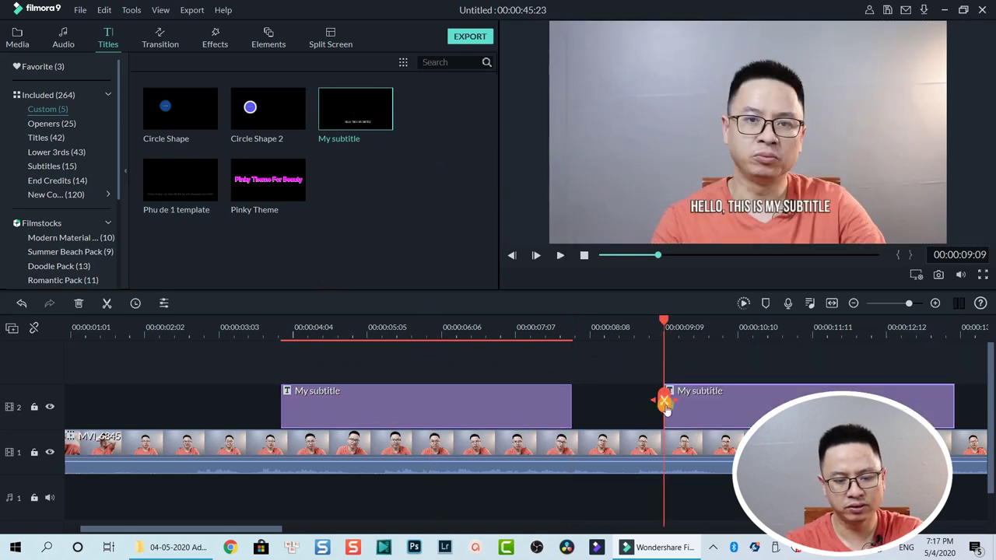
key(space)
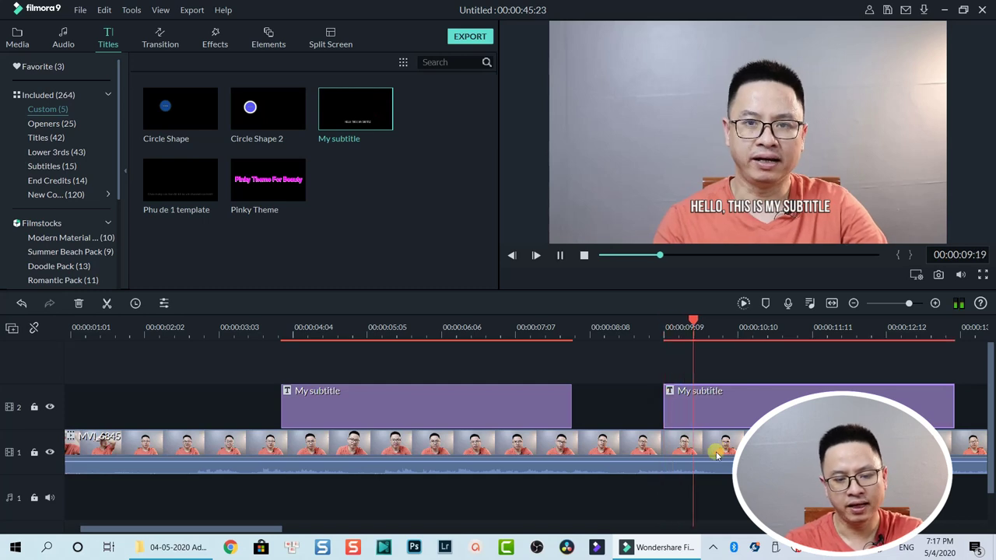
Step: Replace the second My subtitle clip's text with "Change the text" and apply the edit
double_click(714, 401)
drag(351, 122, 194, 113)
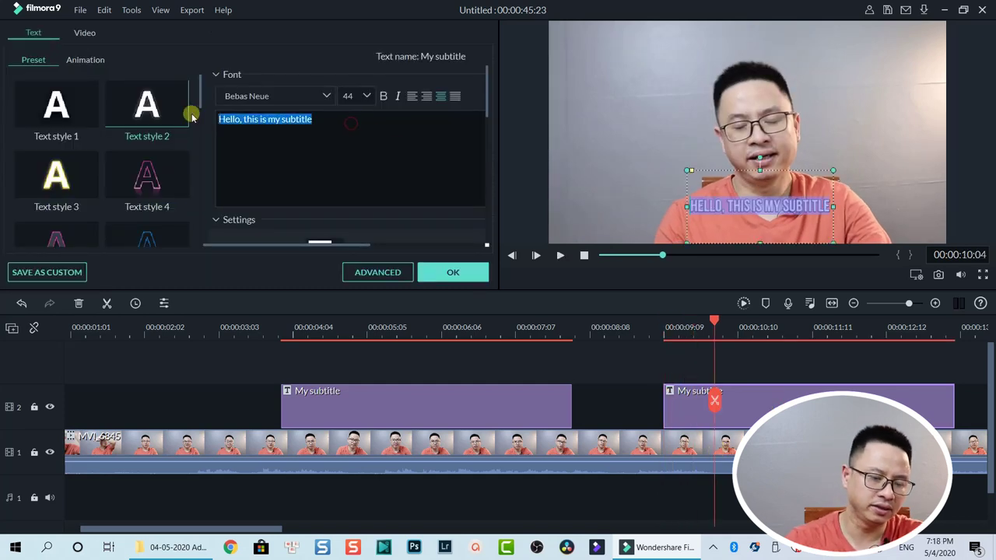
text(Change the te)
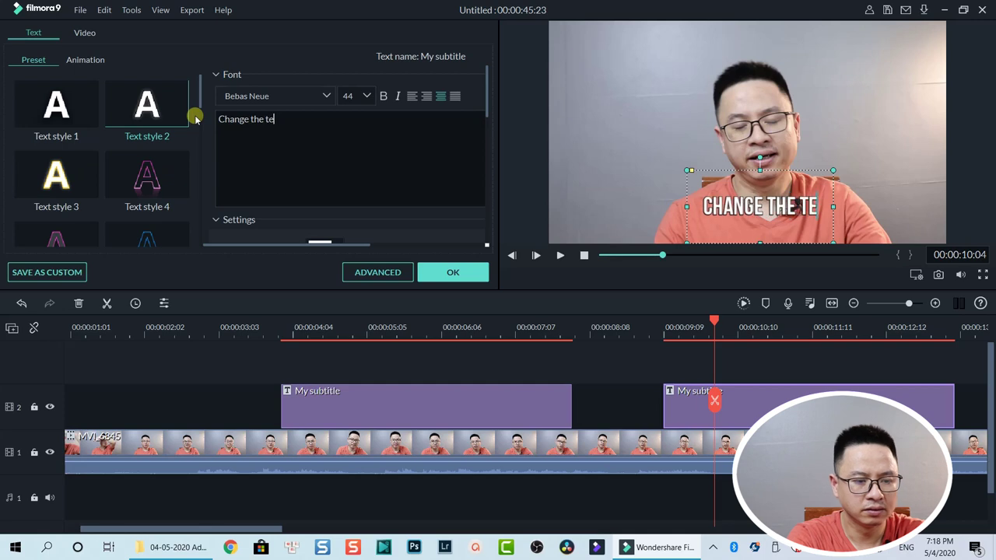
text(xt)
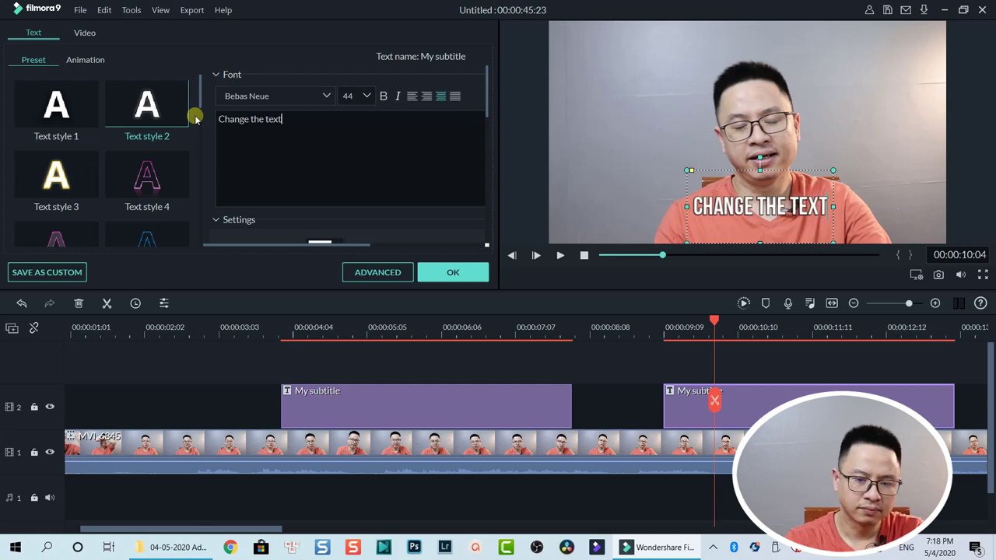
click(436, 270)
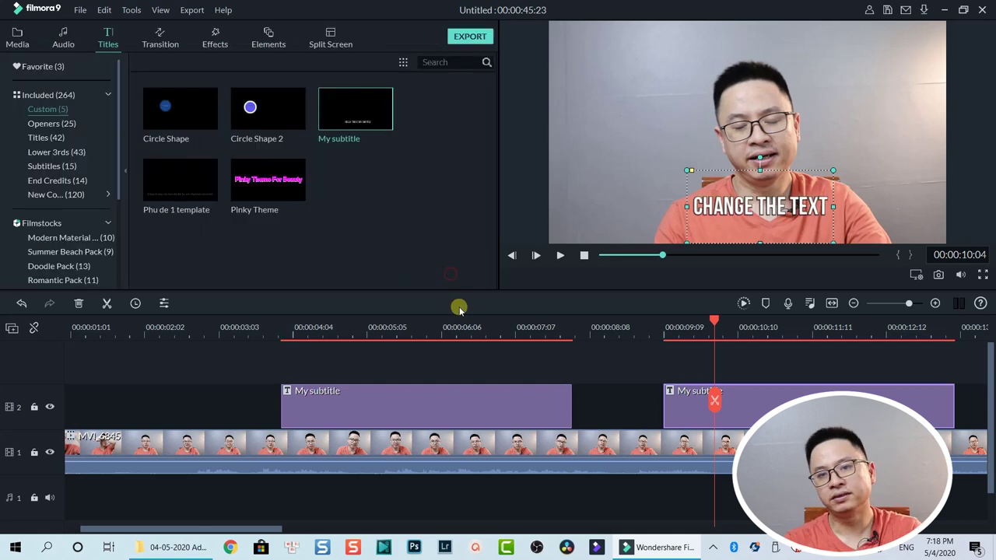